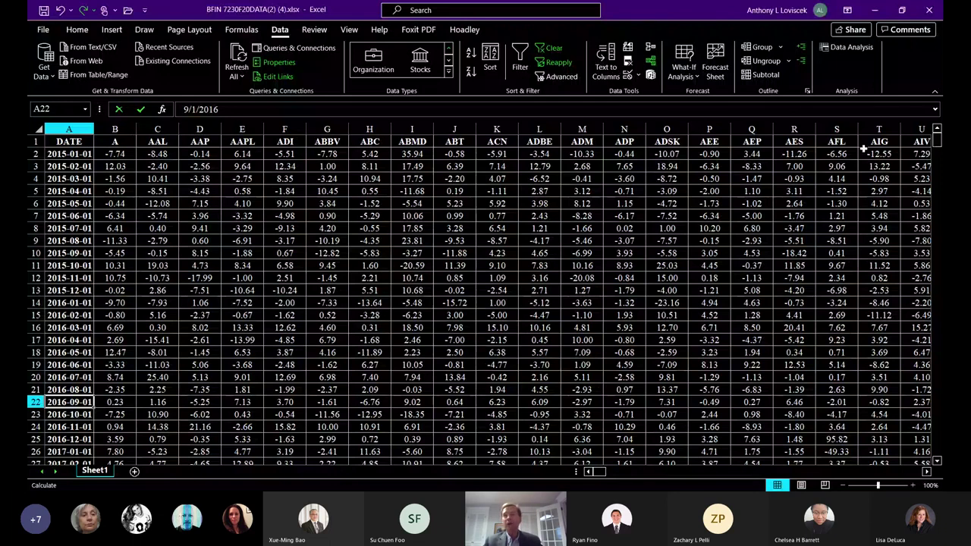
Examine the stock return columns along the 2016-09-01 row, from the date column through the tickers beginning with E
key(Right)
key(Right)
key(Right)
key(Right)
key(Right)
key(Right)
key(Right)
key(Right)
key(Right)
key(Right)
key(Right)
key(Right)
key(Right)
key(Right)
key(Right)
key(Right)
key(Right)
key(Right)
key(Right)
key(Right)
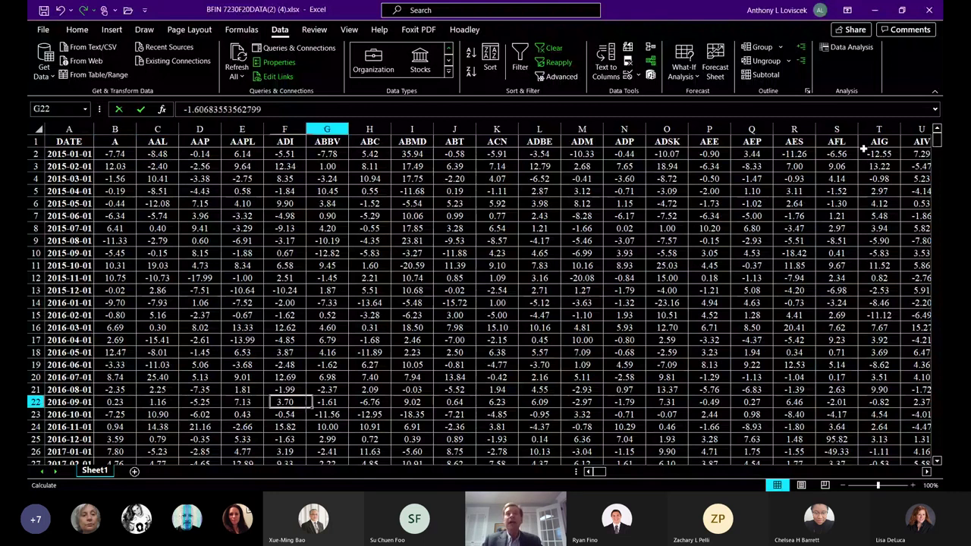
key(Right)
key(Right)
key(Right)
key(Right)
key(Right)
key(Right)
key(Right)
key(Right)
key(Right)
key(Right)
key(Right)
key(Right)
key(Right)
key(Right)
key(Right)
key(Right)
key(Right)
key(Right)
key(Right)
key(Right)
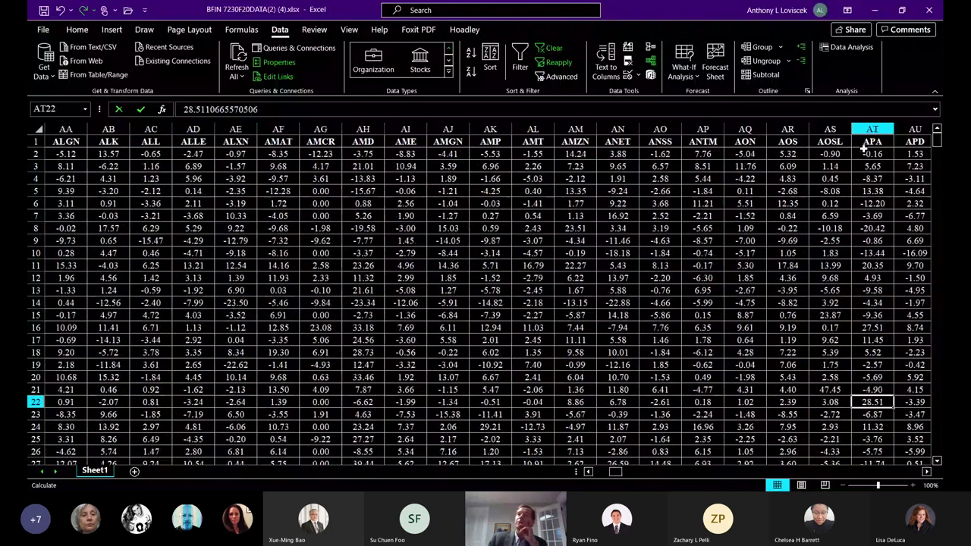
key(Right)
key(Right)
key(Right)
key(Right)
key(Right)
key(Right)
key(Right)
key(Right)
key(Right)
key(Right)
key(Right)
key(Right)
key(Right)
key(Right)
key(Right)
key(Right)
key(Right)
key(Right)
key(Right)
key(Right)
key(Right)
key(Right)
key(Right)
key(Right)
key(Right)
key(Right)
key(Right)
key(Right)
key(Right)
key(Right)
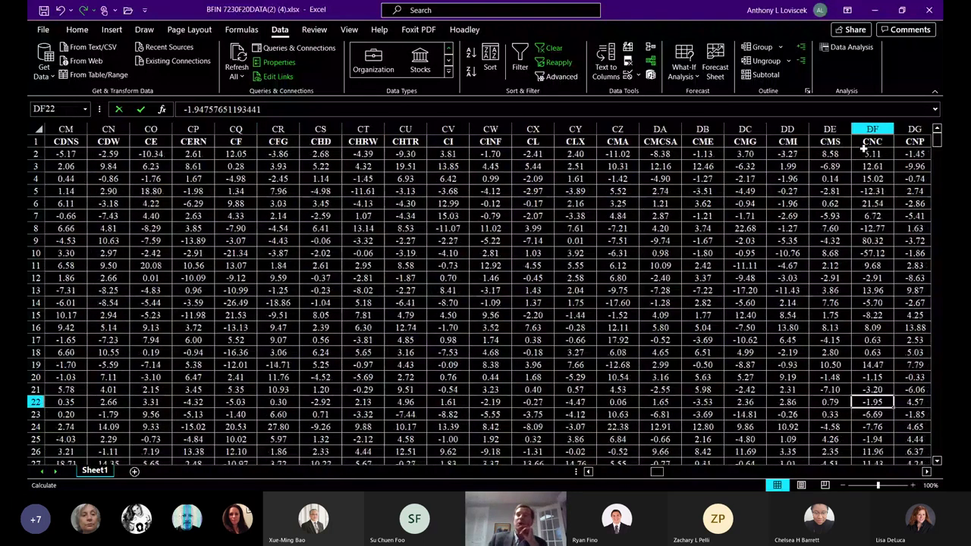
key(Right)
key(Right)
key(Right)
key(Right)
key(Right)
key(Right)
key(Right)
key(Right)
key(Right)
key(Right)
key(Right)
key(Right)
key(Right)
key(Right)
key(Right)
key(Right)
key(Right)
key(Right)
key(Right)
key(Right)
Review the 2016-09-01 return row backward from the tickers beginning with E to the date column
key(Left)
key(Left)
key(Left)
key(Left)
key(Left)
key(Left)
key(Left)
key(Left)
key(Left)
key(Left)
key(Left)
key(Left)
key(Left)
key(Left)
key(Left)
key(Left)
key(Left)
key(Left)
key(Left)
key(Left)
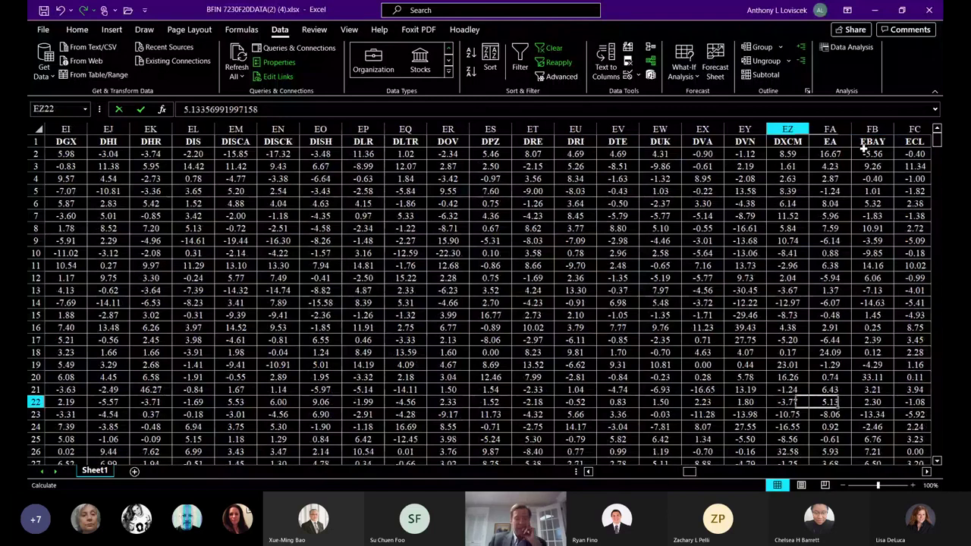
key(Left)
key(Left)
key(Left)
key(Left)
key(Left)
key(Left)
key(Left)
key(Left)
key(Left)
key(Left)
key(Left)
key(Left)
key(Left)
key(Left)
key(Left)
key(Left)
key(Left)
key(Left)
key(Left)
key(Left)
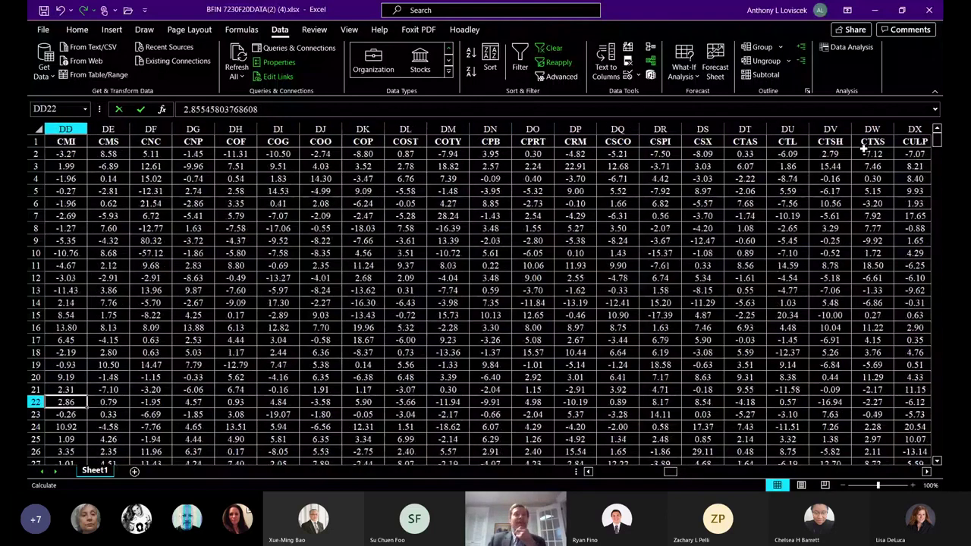
key(Left)
key(Left)
key(Left)
key(Left)
key(Left)
key(Left)
key(Left)
key(Left)
key(Left)
key(Left)
key(Left)
key(Left)
key(Left)
key(Left)
key(Left)
key(Left)
key(Left)
key(Left)
key(Left)
key(Left)
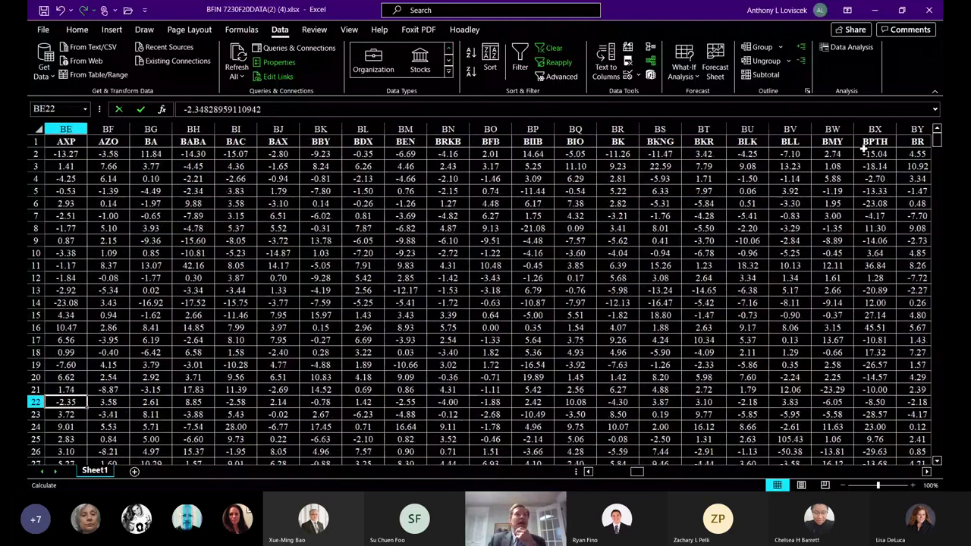
key(Left)
key(Left)
key(Left)
key(Left)
key(Left)
key(Left)
key(Left)
key(Left)
key(Left)
key(Left)
key(Left)
key(Left)
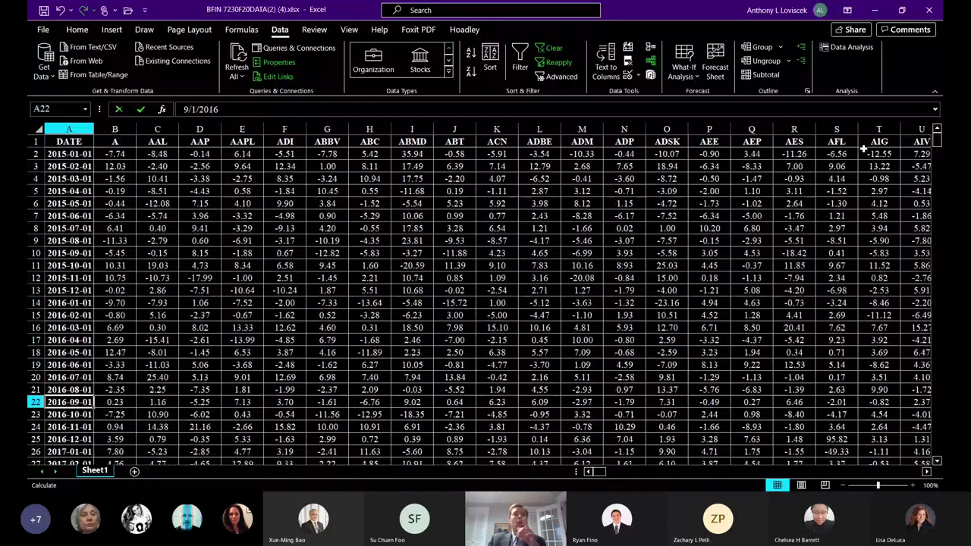
Go back up the date column to the first monthly entry, 2015-01-01 in cell A2
key(Down)
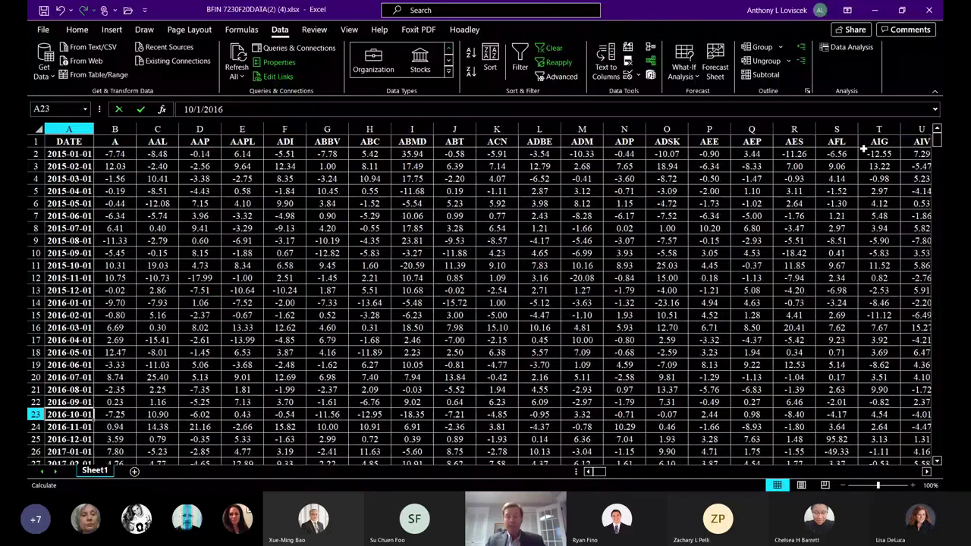
key(Up)
key(Up)
key(Up)
key(Up)
key(Up)
key(Up)
key(Up)
key(Up)
key(Up)
key(Up)
key(Up)
key(Up)
key(Up)
key(Up)
key(Up)
key(Up)
key(Up)
key(Up)
key(Up)
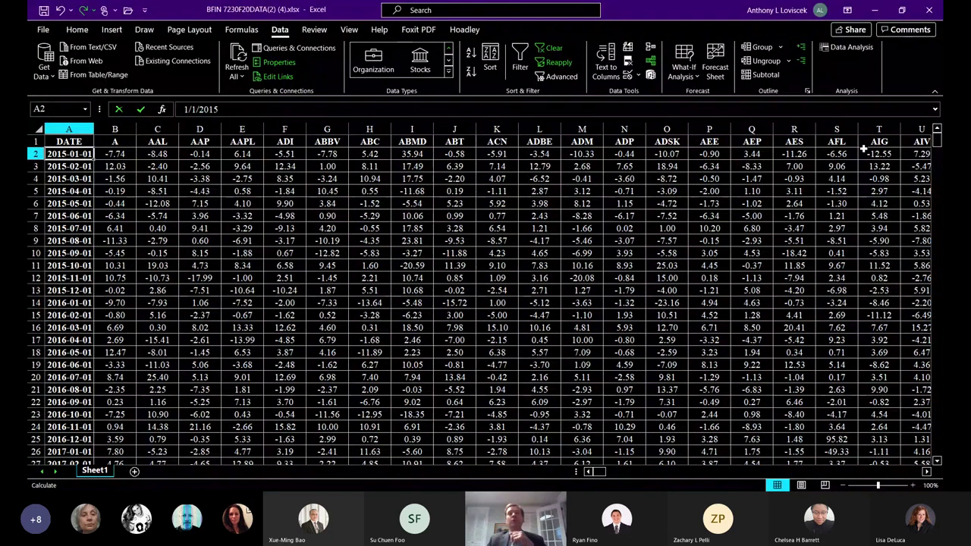
Examine the monthly date column from 2015-01-01 down to the last testing month, 2020-07-01 in cell A71
key(Down)
key(Down)
key(Down)
key(Down)
key(Down)
key(Down)
key(Down)
key(Down)
key(Down)
key(Down)
key(Down)
key(Down)
key(Down)
key(Down)
key(Down)
key(Down)
key(Down)
key(Down)
key(Down)
key(Down)
key(Down)
key(Down)
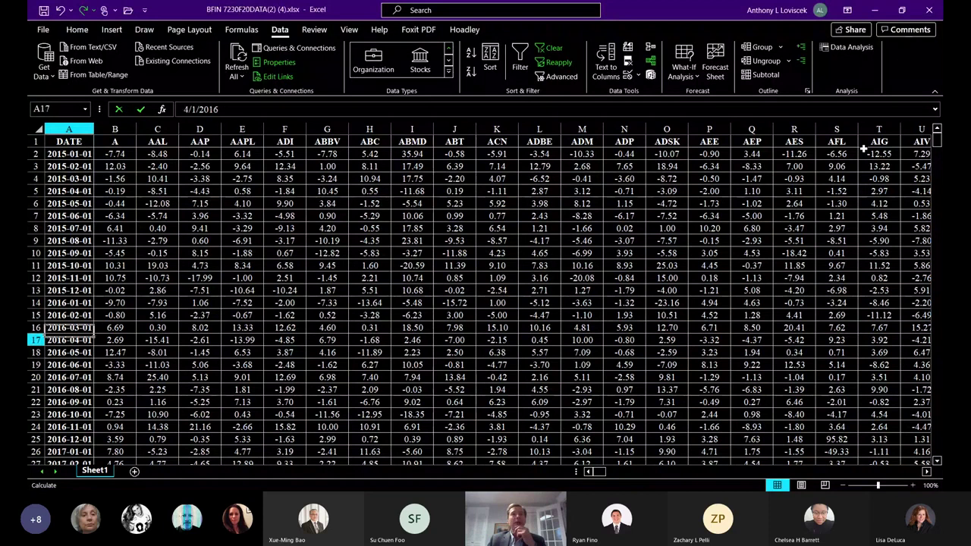
key(Down)
key(Down)
key(Down)
key(Down)
key(Down)
key(Down)
key(Down)
key(Down)
key(Down)
key(Down)
key(Down)
key(Down)
key(Down)
key(Down)
key(Down)
key(Down)
key(Down)
key(Down)
key(Down)
key(Down)
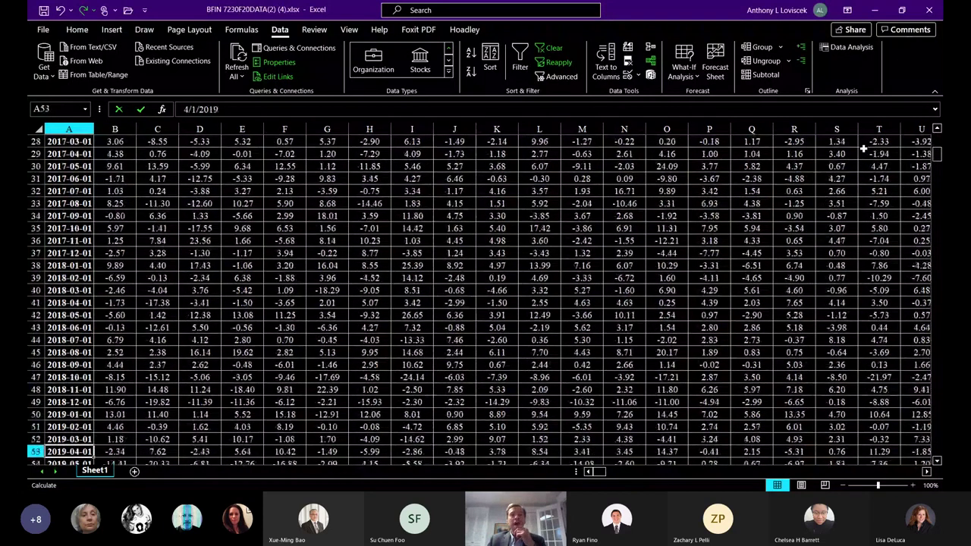
Go back up to the last month above the TESTING DATA block, 2019-12-01 in cell A61
key(Up)
key(Up)
key(Up)
key(Up)
key(Up)
key(Up)
key(Up)
key(Up)
key(Up)
key(Up)
key(Up)
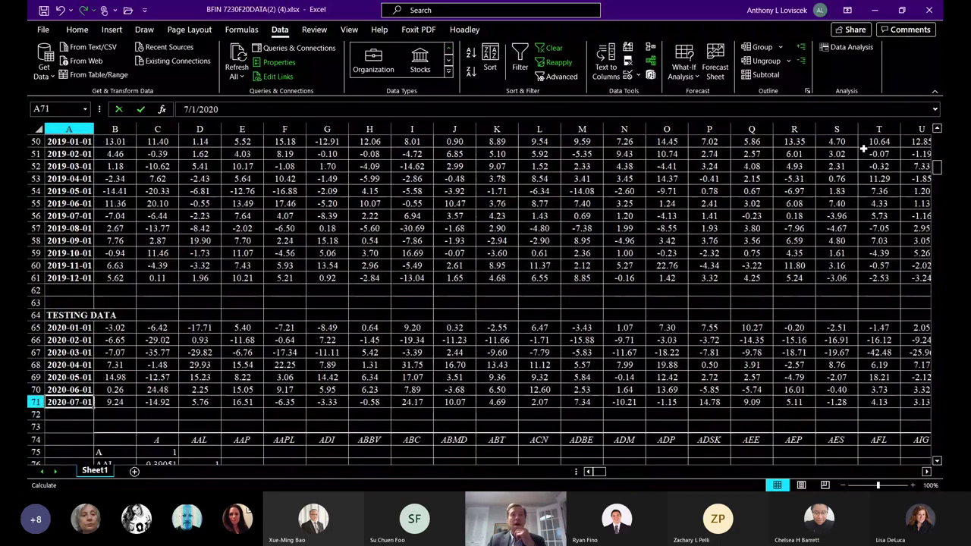
key(Up)
key(Up)
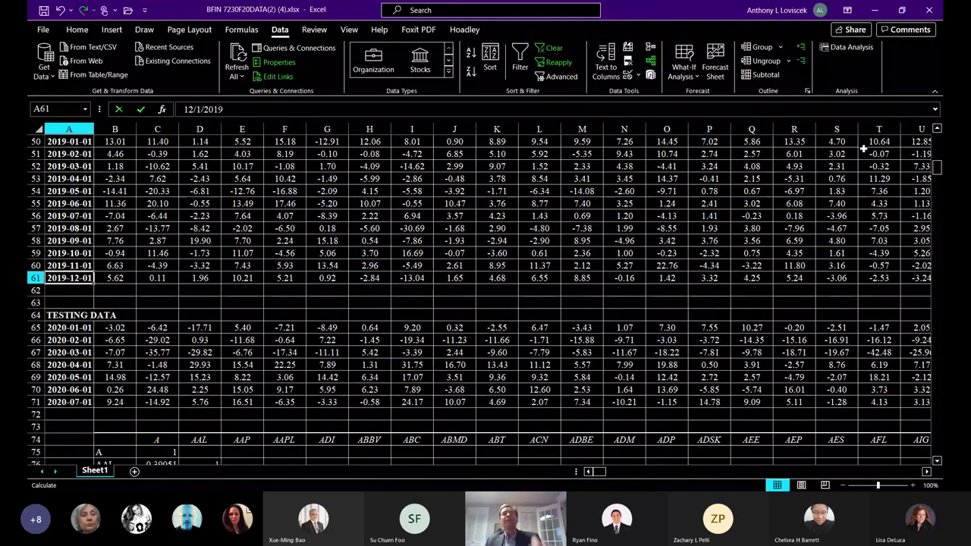
Go to the first month of the TESTING DATA block, 2020-01-01 in cell A65
key(Down)
key(Down)
key(Down)
key(Down)
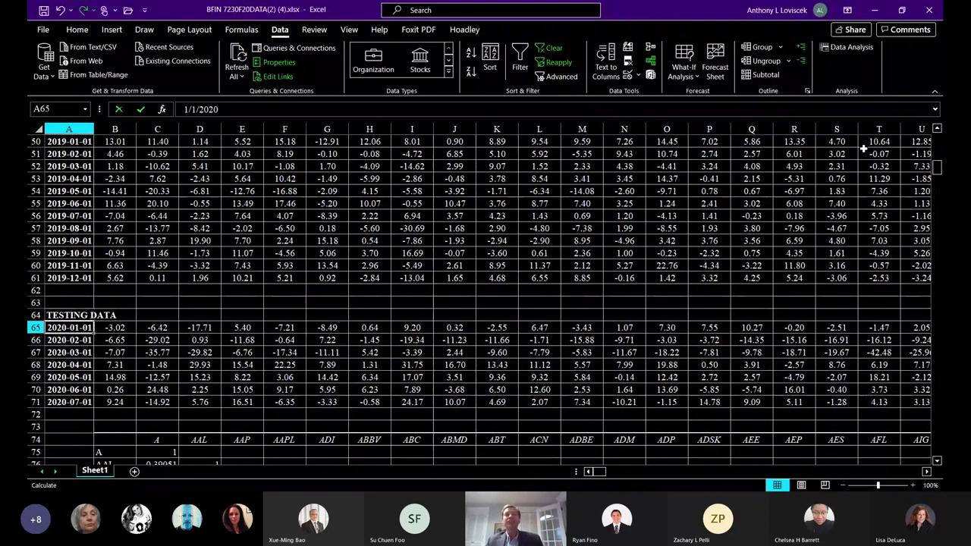
key(Right)
key(Left)
Go back up through the monthly dates to the DATE header in cell A1
key(Up)
key(Up)
key(Up)
key(Up)
key(Up)
key(Up)
key(Up)
key(Up)
key(Up)
key(Up)
key(Up)
key(Up)
key(Up)
key(Up)
key(Up)
key(Up)
key(Up)
key(Up)
key(Up)
key(Up)
key(Up)
key(Up)
key(Up)
key(Up)
key(Up)
key(Up)
key(Up)
key(Up)
key(Up)
key(Up)
key(Up)
key(Up)
key(Up)
key(Up)
key(Up)
key(Up)
key(Up)
key(Up)
key(Up)
key(Up)
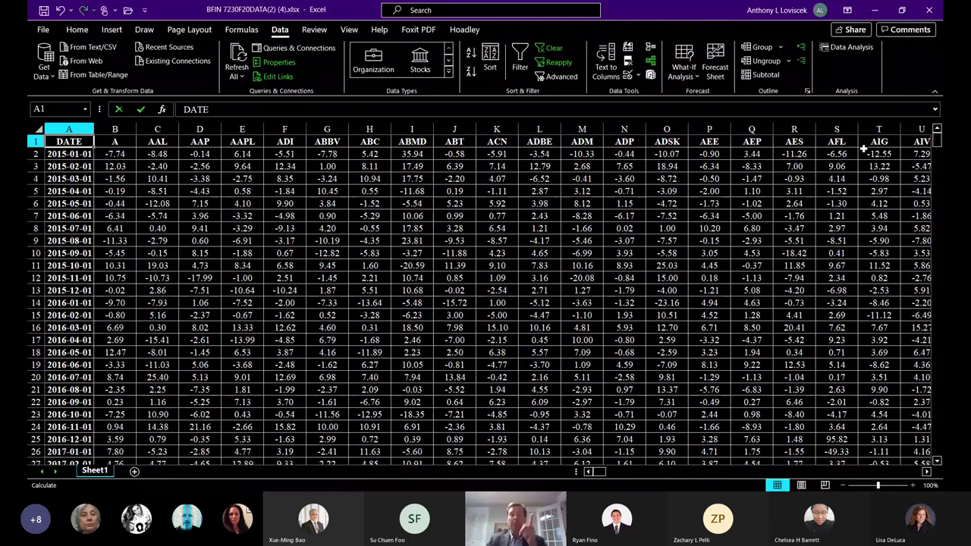
Look over the first ticker headers in row 1, from A to AAP, and return to the DATE header
key(Right)
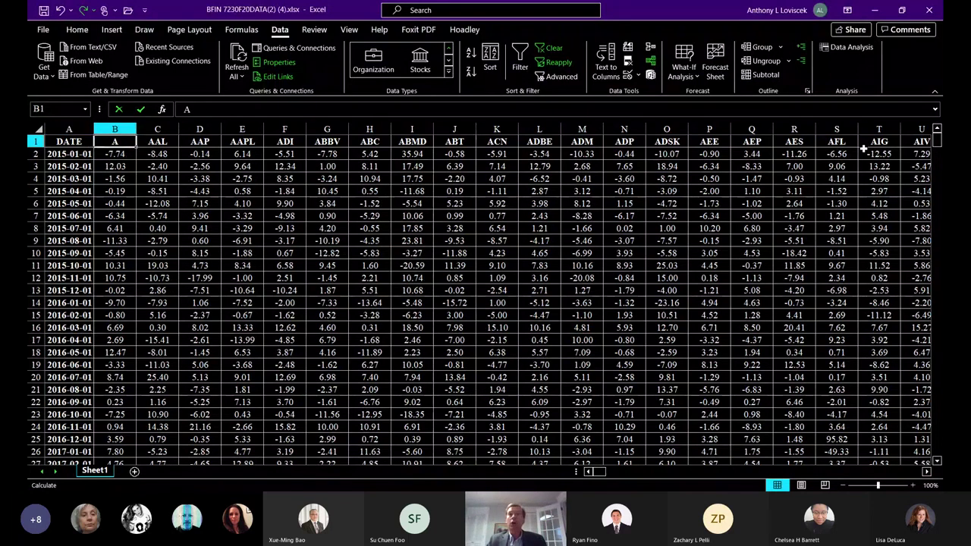
key(Right)
key(Right)
key(Left)
key(Left)
key(Left)
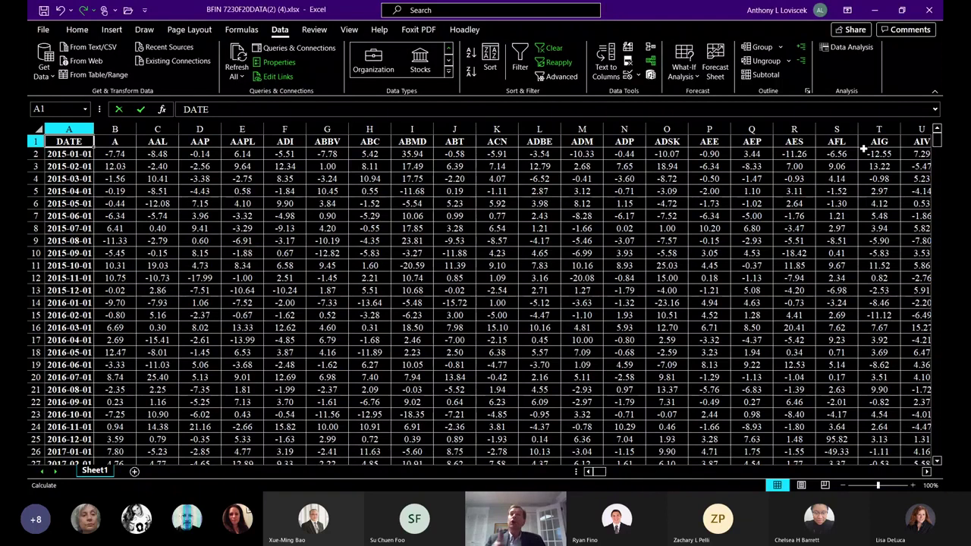
Look over the monthly dates in column A from 2015-01-01 to 2016-08-01
key(Down)
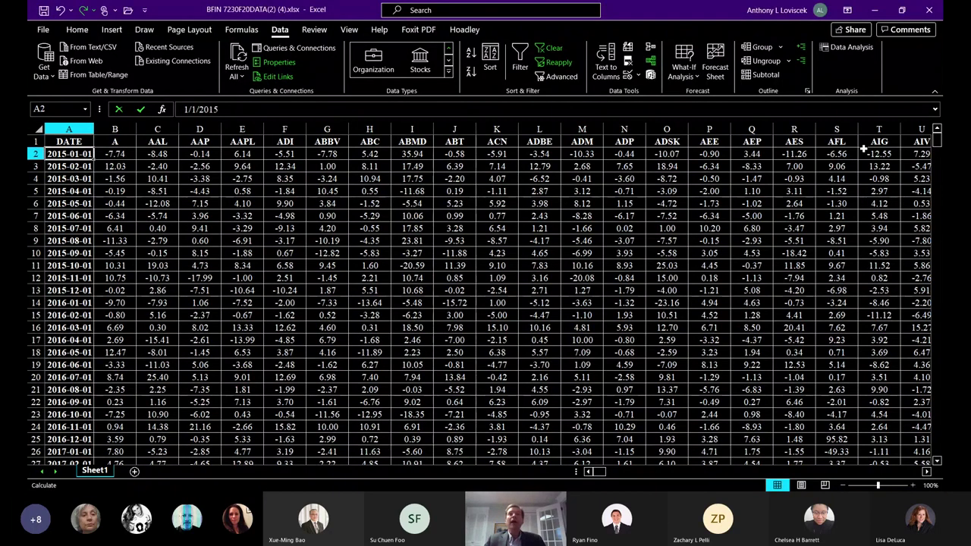
key(Down)
key(Down)
key(Down)
key(Down)
key(Down)
key(Down)
key(Down)
key(Down)
key(Down)
key(Down)
key(Down)
key(Down)
key(Down)
key(Down)
key(Down)
key(Down)
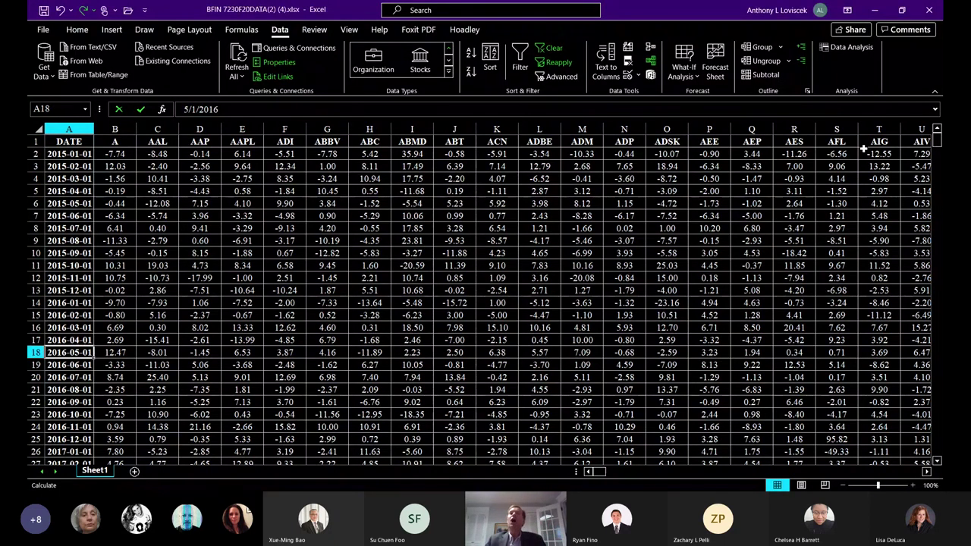
key(Down)
key(Down)
key(ctrl+c)
key(Down)
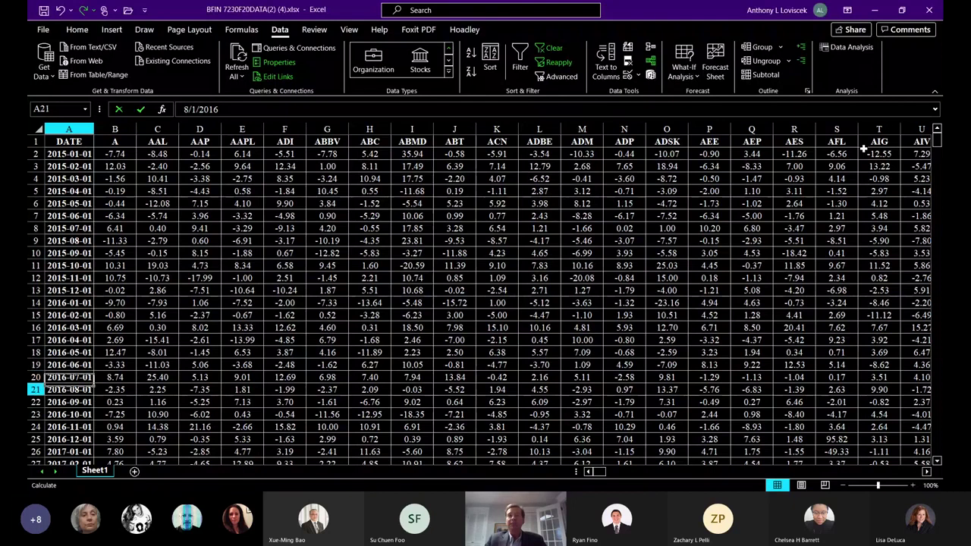
Look through the remaining months and the TESTING DATA block down to the start of the correlation matrix, cell A76
key(Down)
key(Down)
key(Down)
key(Down)
key(Down)
key(Down)
key(Down)
key(Down)
key(Down)
key(Down)
key(Down)
key(Down)
key(Down)
key(Down)
key(Down)
key(Down)
key(Down)
key(Down)
key(Down)
key(Down)
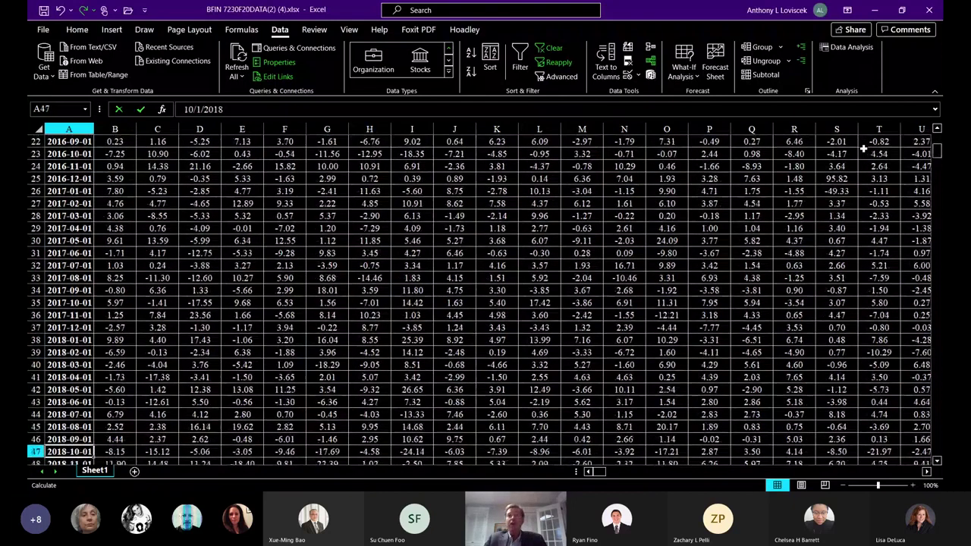
key(Down)
key(Down)
key(Down)
key(Down)
key(Down)
key(Down)
key(Down)
key(Down)
key(Down)
key(Down)
key(Down)
key(Down)
key(Down)
key(Down)
key(Down)
key(Down)
key(Down)
key(Down)
key(Down)
key(Down)
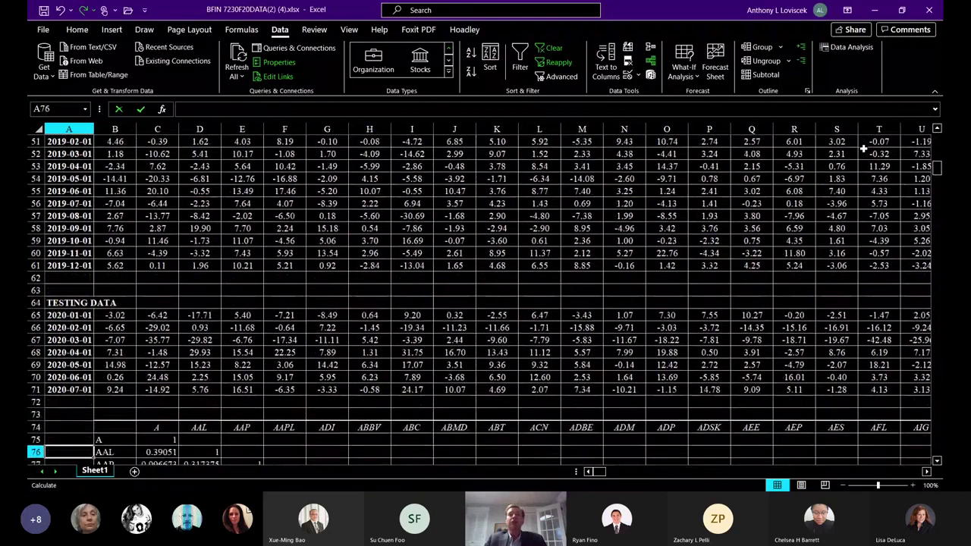
Examine the correlation matrix below the testing data, moving down its ticker rows to AMZN in row 112
key(Down)
key(Down)
key(Down)
key(Down)
key(Down)
key(Down)
key(Down)
key(Down)
key(Down)
key(Down)
key(Down)
key(Down)
key(Down)
key(Down)
key(Down)
key(Down)
key(Down)
key(Down)
key(Down)
key(Down)
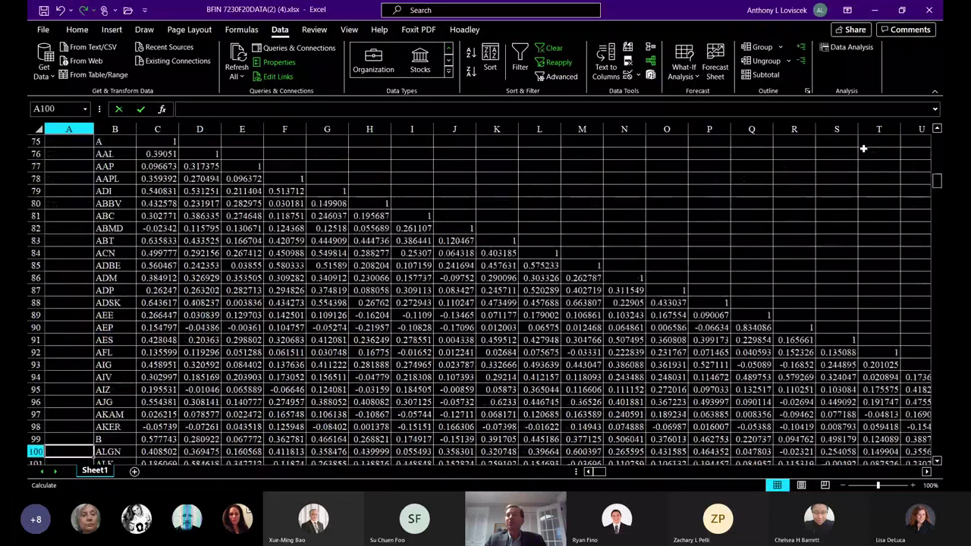
key(Down)
key(Down)
key(Down)
key(Down)
key(Down)
key(Down)
key(Down)
key(Down)
key(Down)
key(Down)
key(Down)
key(Down)
Go across the AMZN row of the correlation matrix to its last filled cell, AN112
key(Right)
key(Right)
key(Right)
key(Right)
key(Right)
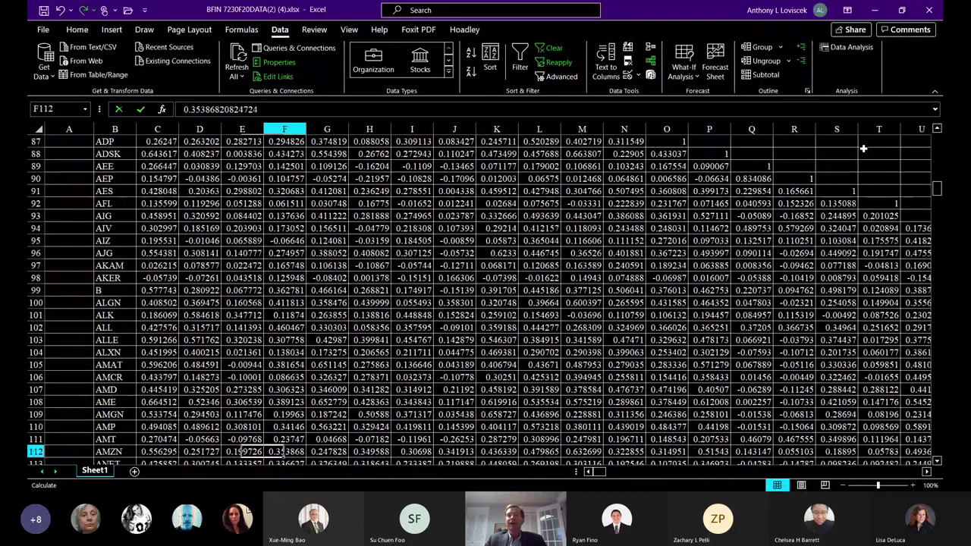
key(ctrl+Right)
Examine the correlation matrix down column AN, from the AMZN row to row 172
key(Down)
key(Down)
key(Down)
key(Down)
key(Down)
key(Down)
key(Down)
key(Down)
key(Down)
key(Down)
key(Down)
key(Down)
key(Down)
key(Down)
key(Down)
key(Down)
key(Down)
key(Down)
key(Down)
key(Down)
key(Down)
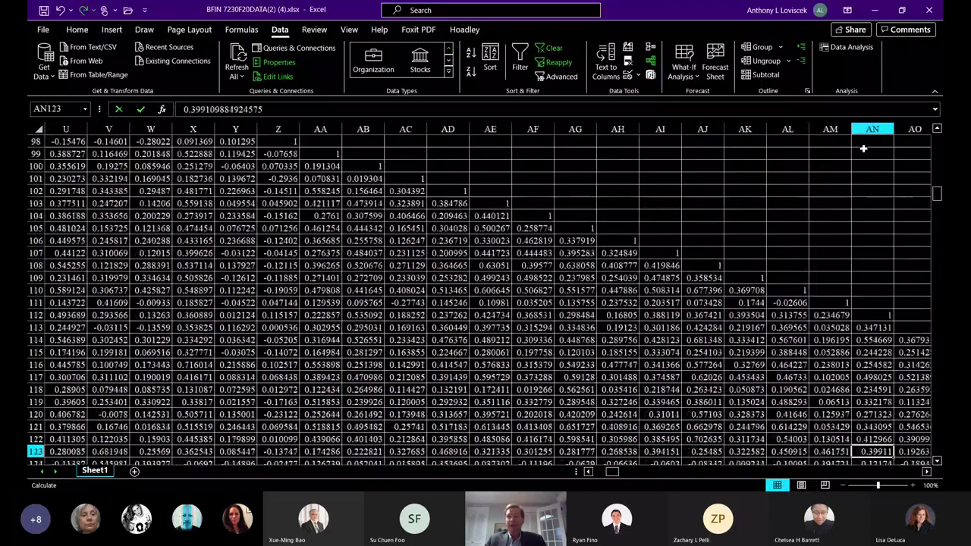
key(Down)
key(Down)
key(Down)
key(Down)
key(Down)
key(Down)
key(Down)
key(Down)
key(Down)
key(Down)
key(Down)
key(Down)
key(Down)
key(Down)
key(Down)
key(Down)
key(Down)
key(Down)
key(Down)
key(Down)
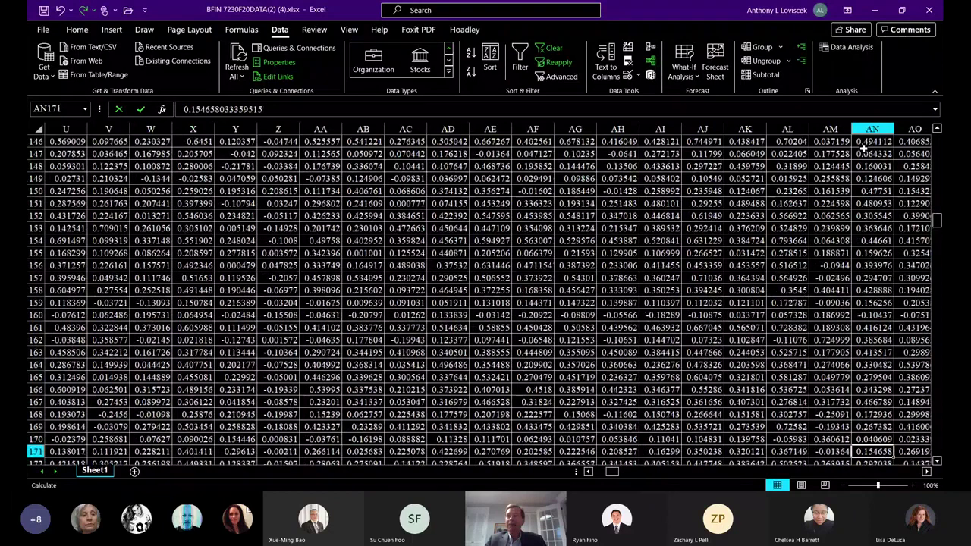
key(Down)
Look across the correlations in row 172 from column AN to column BS
key(Right)
key(Right)
key(Right)
key(Right)
key(Right)
key(Right)
key(Right)
key(Right)
key(Right)
key(Right)
key(Right)
key(Right)
key(Right)
key(Right)
key(Right)
key(Right)
key(Right)
key(Right)
key(Right)
key(Right)
key(Right)
key(Right)
key(Right)
key(Right)
key(Right)
key(Right)
key(Right)
key(Right)
key(Right)
key(Right)
key(Right)
key(Right)
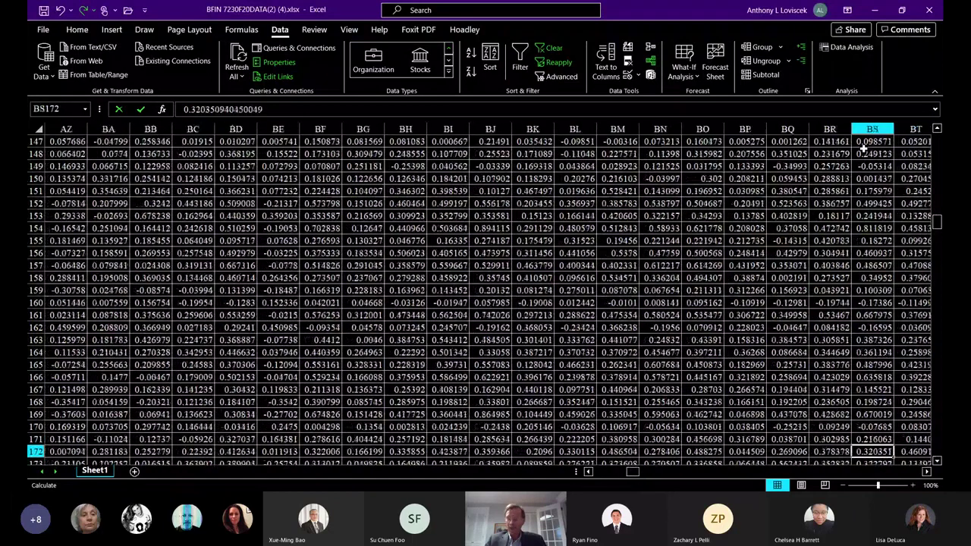
Go back along row 172 past its CHTR ticker label to cell A172
key(Left)
key(Left)
key(Left)
key(Left)
key(Left)
key(Left)
key(Left)
key(Left)
key(Left)
key(Left)
key(Left)
key(Left)
key(Left)
key(Left)
key(Left)
key(Left)
key(Left)
key(Left)
key(Left)
key(Left)
key(Left)
key(Left)
key(Left)
key(Left)
key(Left)
key(Left)
key(Left)
key(Left)
key(Left)
key(Left)
key(Left)
key(Left)
key(Left)
key(Left)
key(Left)
key(Left)
key(Left)
key(Left)
key(Left)
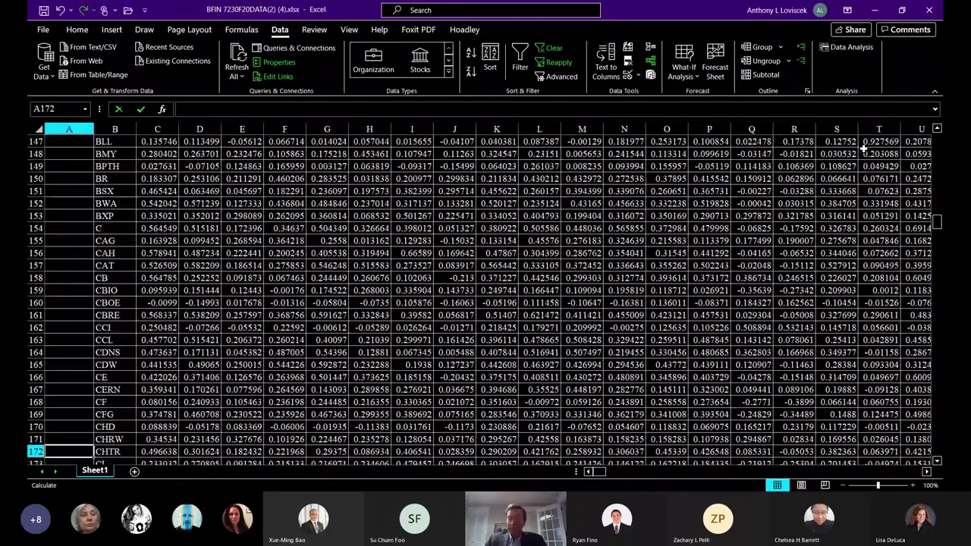
Return up column A from row 172, past the correlation matrix and dates, to the DATE header in row 1
key(Up)
key(Up)
key(Up)
key(Up)
key(Up)
key(Up)
key(Up)
key(Up)
key(Up)
key(Up)
key(Up)
key(Up)
key(Up)
key(Up)
key(Up)
key(Up)
key(Up)
key(Up)
key(Up)
key(Up)
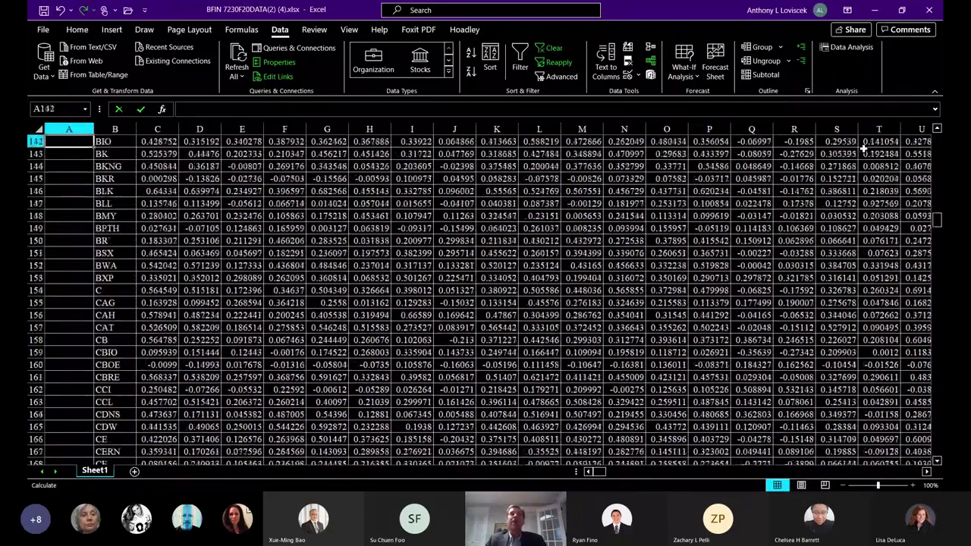
key(Up)
key(Up)
key(Up)
key(Up)
key(Up)
key(Up)
key(Up)
key(Up)
key(Up)
key(Up)
key(Up)
key(Up)
key(Up)
key(Up)
key(Up)
key(Up)
key(Up)
key(Up)
key(Up)
key(Up)
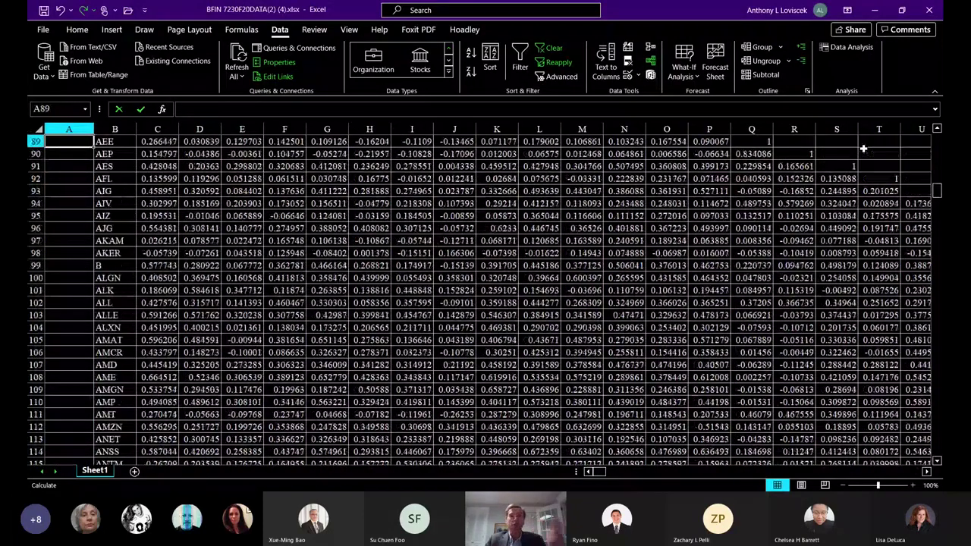
key(Up)
key(Up)
key(Up)
key(Up)
key(Up)
key(Up)
key(Up)
key(Up)
key(Up)
key(Up)
key(Up)
key(Up)
key(Up)
key(Up)
key(Up)
key(Up)
key(Up)
key(Up)
key(Up)
key(Up)
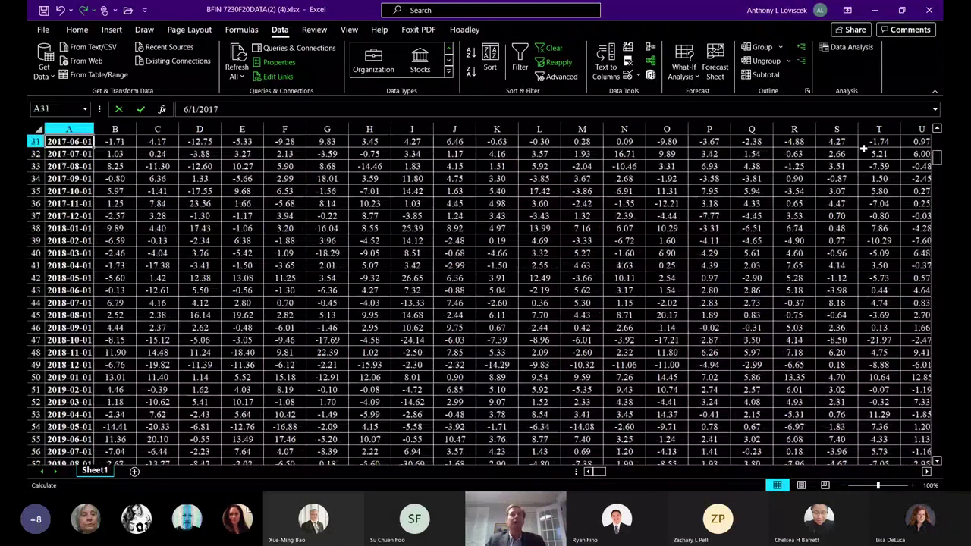
key(Up)
key(Up)
key(Up)
key(Up)
key(Up)
key(Up)
key(Up)
key(Up)
key(Up)
key(Up)
key(Up)
key(Up)
key(Up)
key(Up)
key(Up)
key(Up)
key(Up)
key(Up)
key(Up)
key(Up)
Go across the ticker headers to AAPL and read its monthly returns from January to May 2015
key(Right)
key(Right)
key(Right)
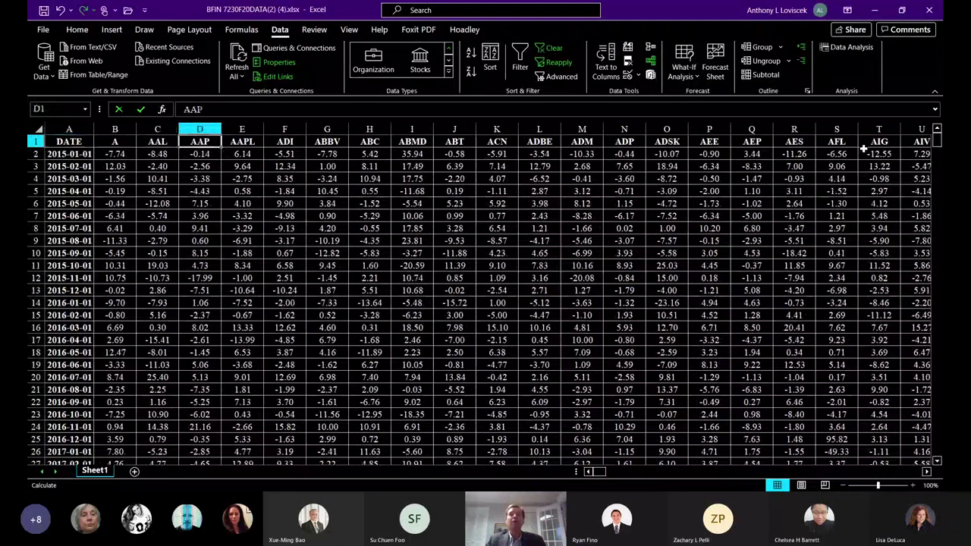
key(Right)
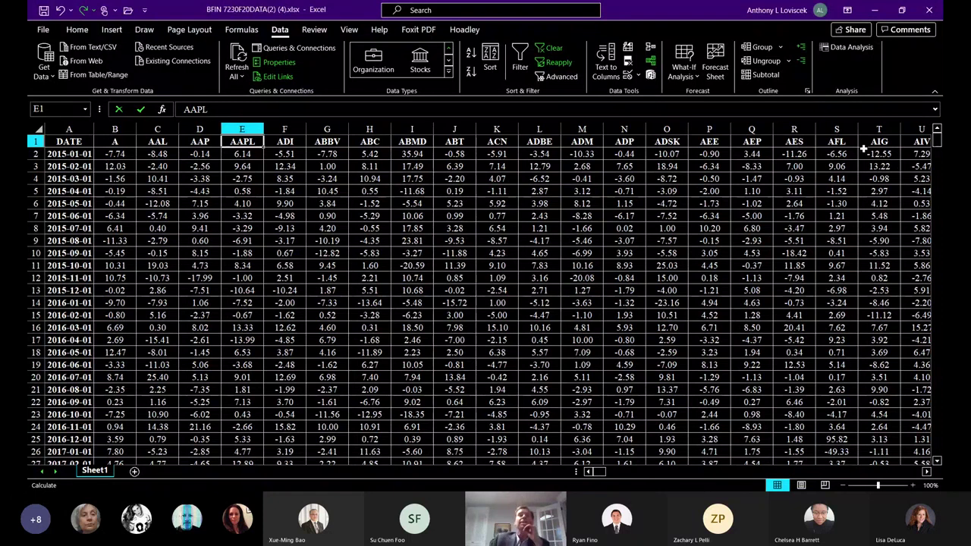
key(Down)
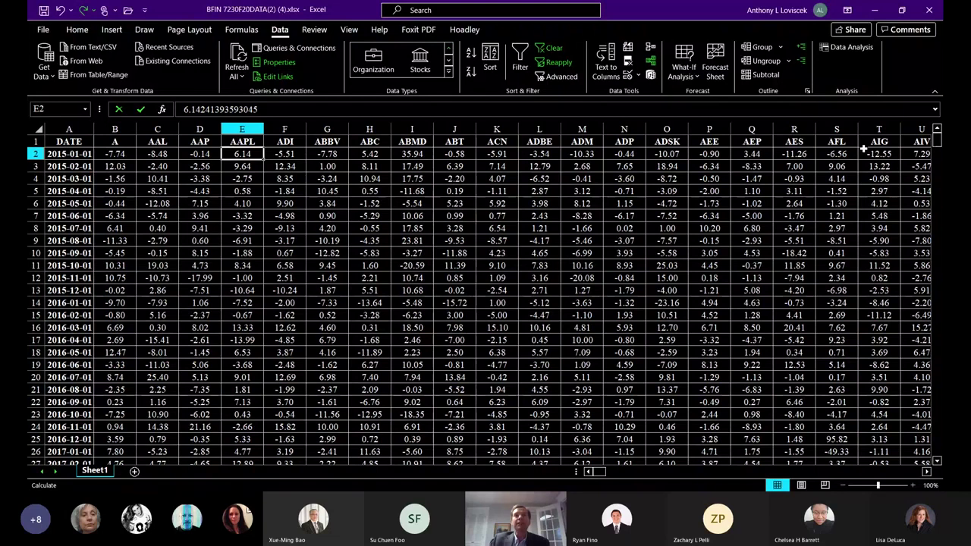
key(Down)
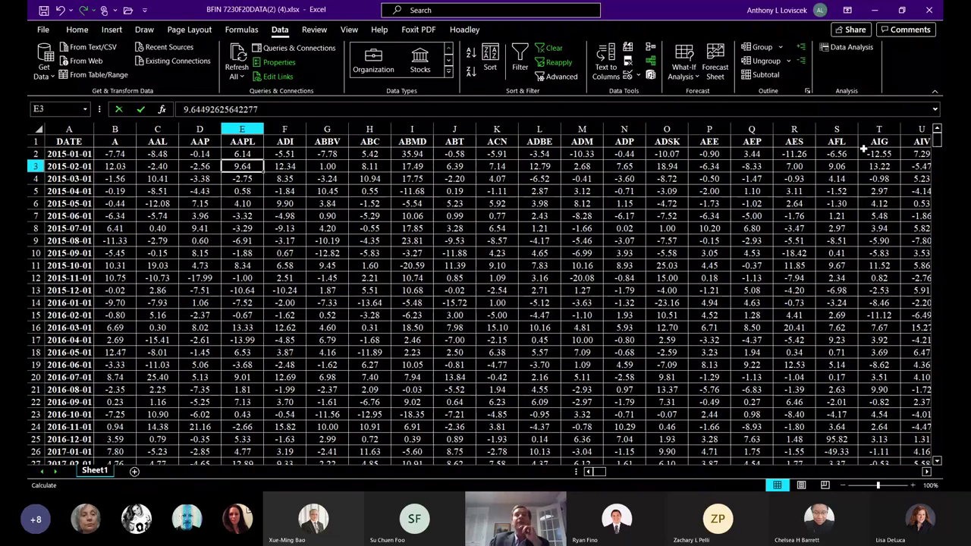
key(Down)
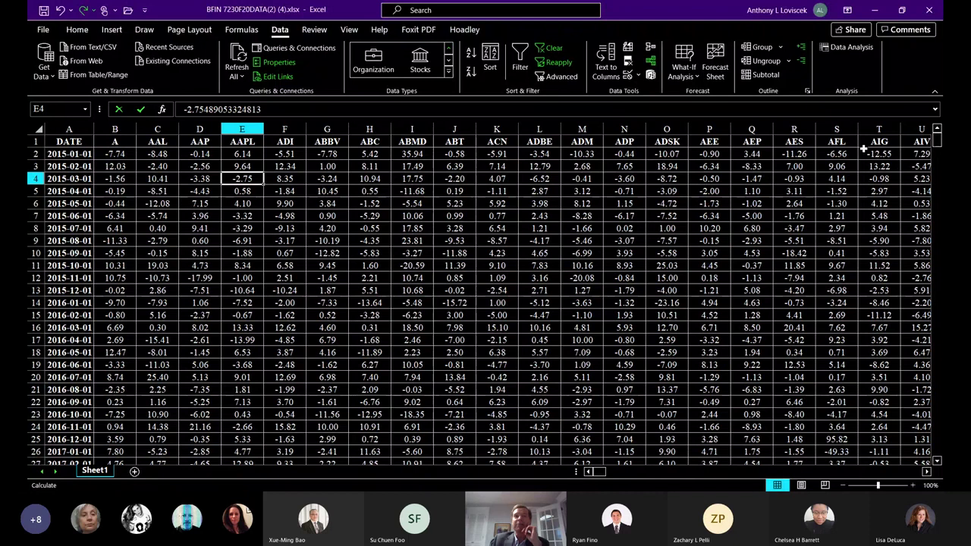
key(Down)
key(Down)
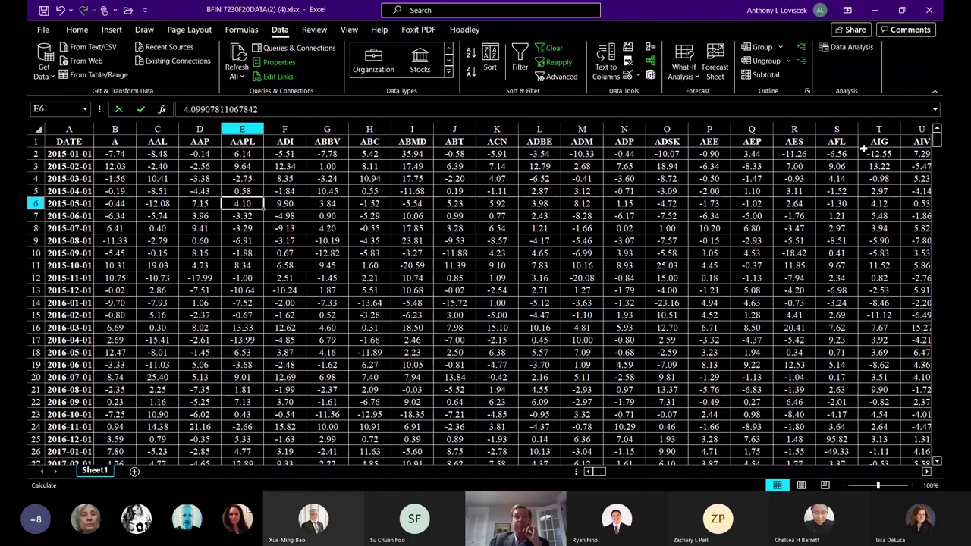
Examine the AAPL monthly returns from June 2015 down to April 2016 in E17
key(Down)
key(Down)
key(Down)
key(Down)
key(Down)
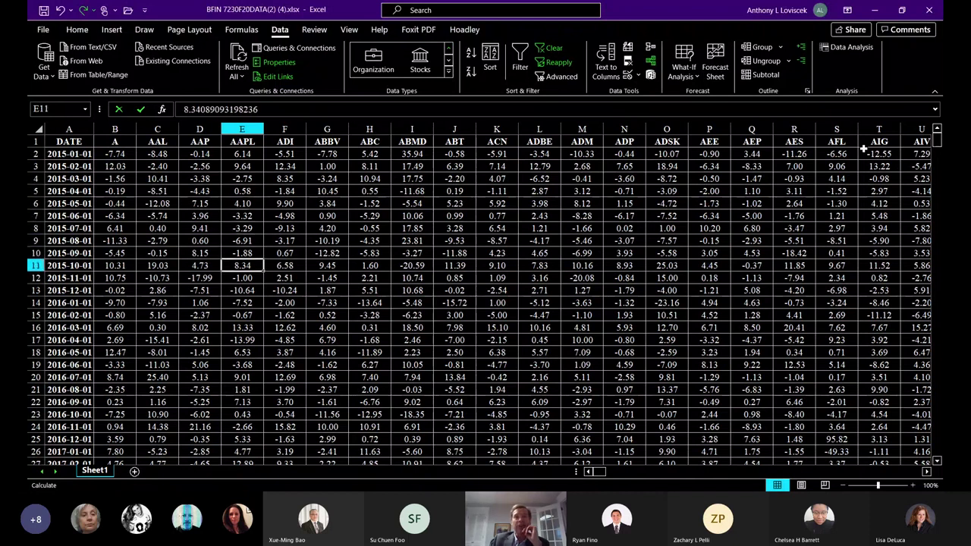
key(Down)
key(Down)
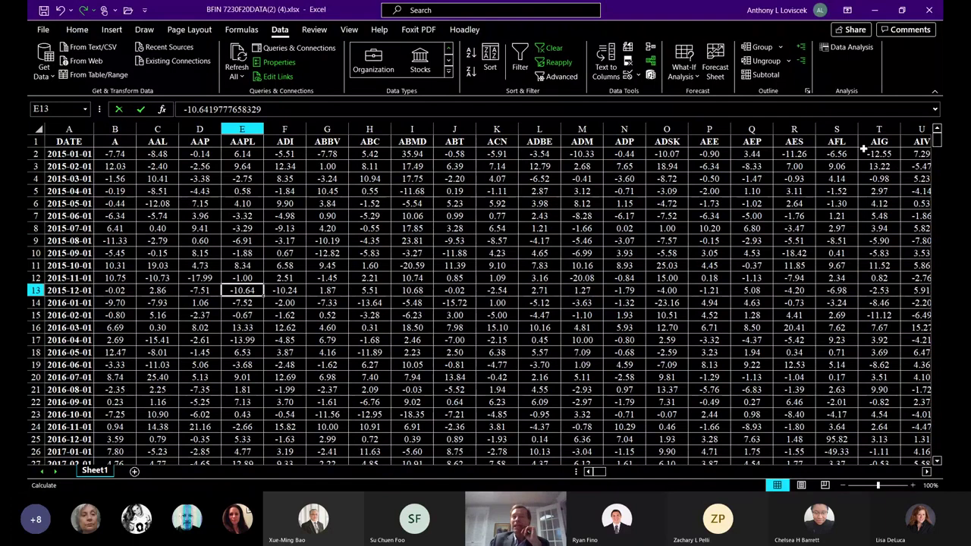
key(Down)
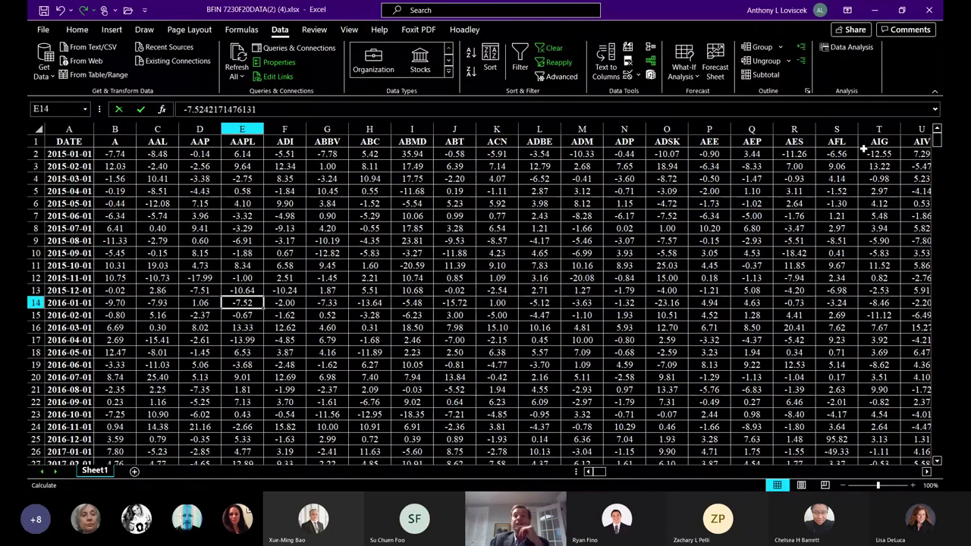
key(Down)
key(Down)
key(Down)
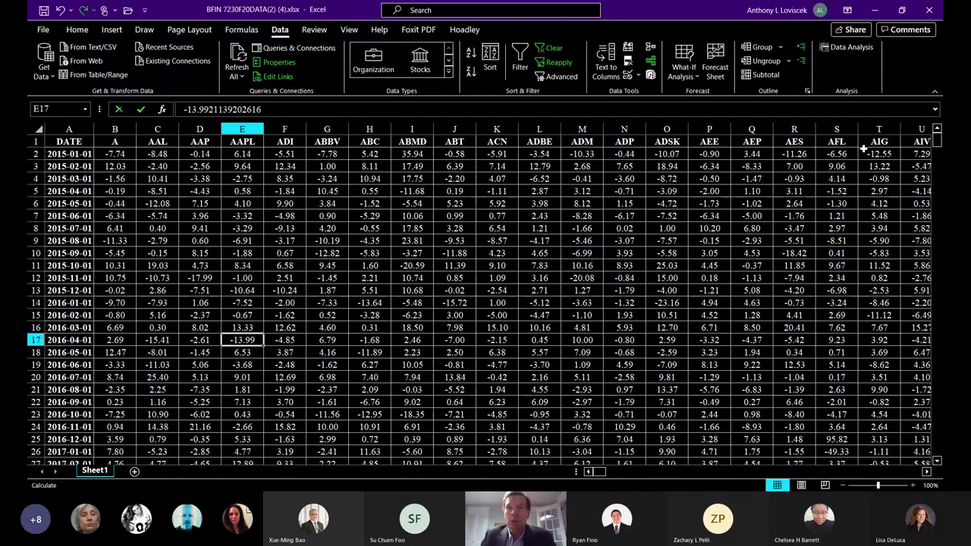
Look through the AAPL returns from May 2016 down to June 2017 in E31
key(Down)
key(Down)
key(Down)
key(Down)
key(Down)
key(Down)
key(Down)
key(Down)
key(Down)
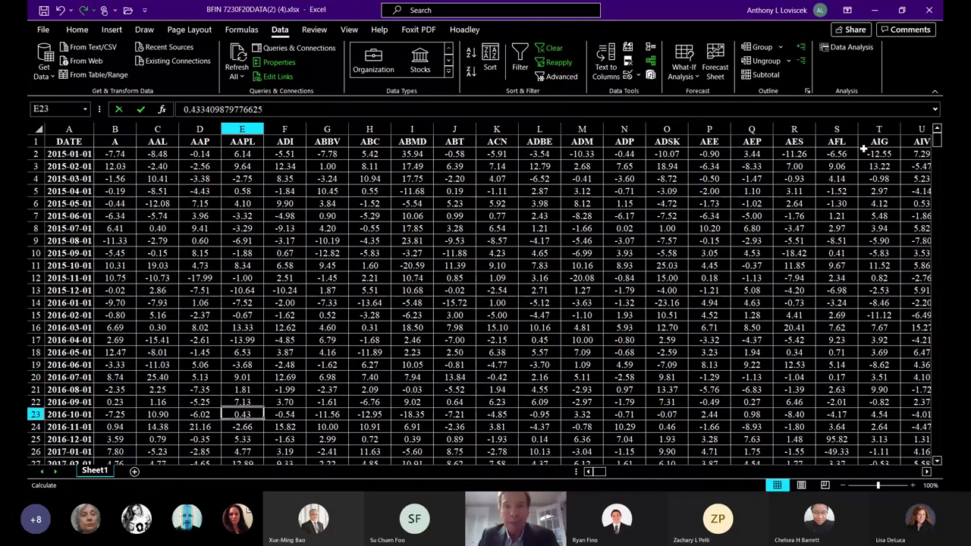
key(Down)
key(Down)
key(Down)
key(Down)
key(Down)
key(Down)
key(Down)
key(Down)
key(Down)
key(Down)
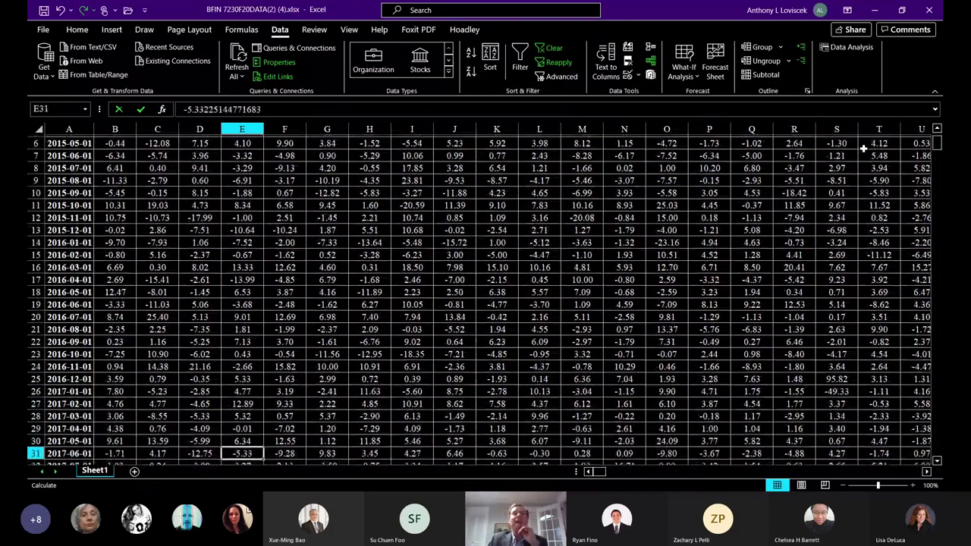
Continue down the AAPL returns from July 2017 to January 2019 in E50
key(Down)
key(Down)
key(Down)
key(Down)
key(Down)
key(Down)
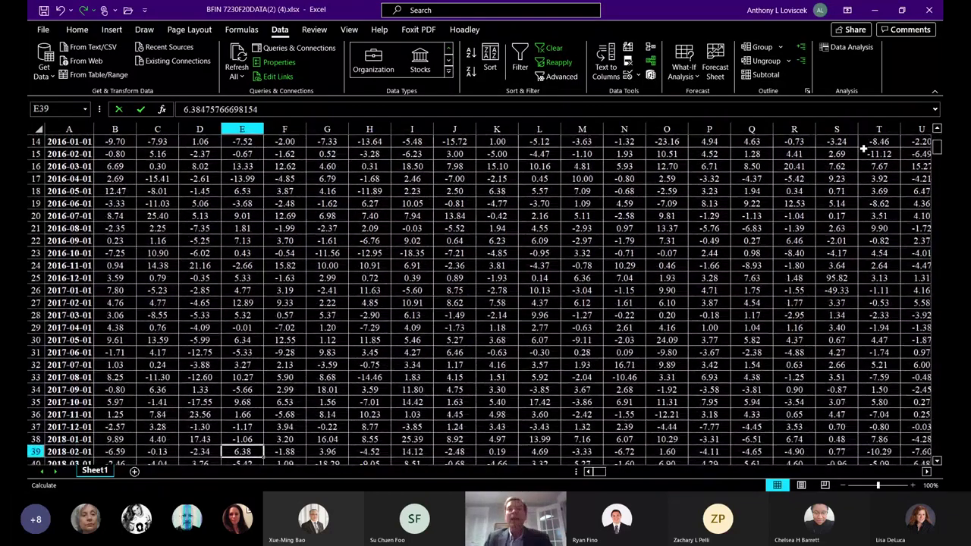
key(Down)
key(Down)
key(Down)
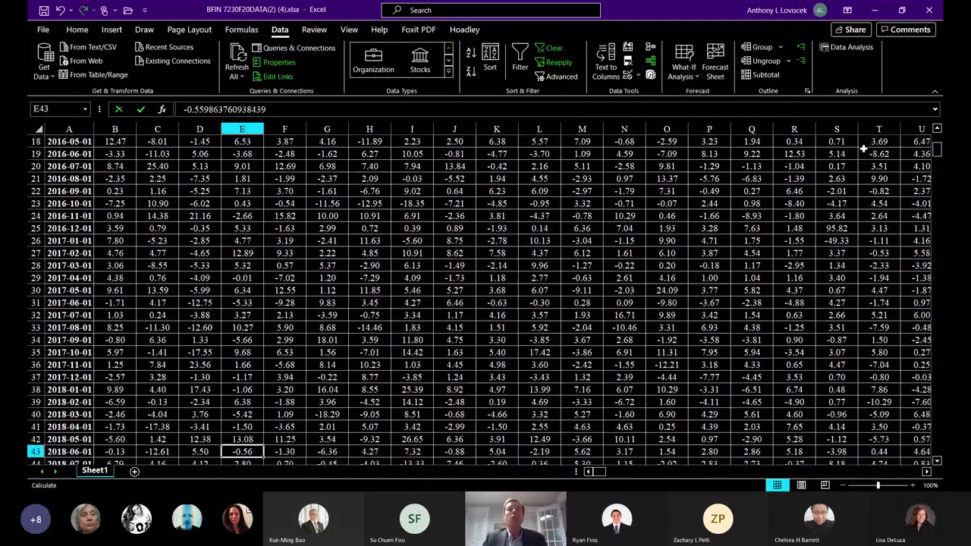
key(Down)
key(Down)
key(Down)
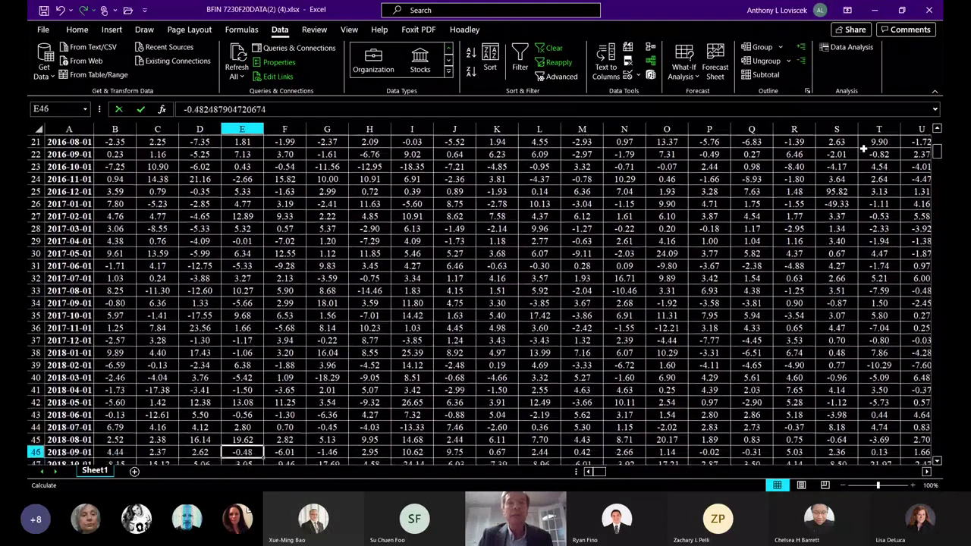
key(Down)
key(Down)
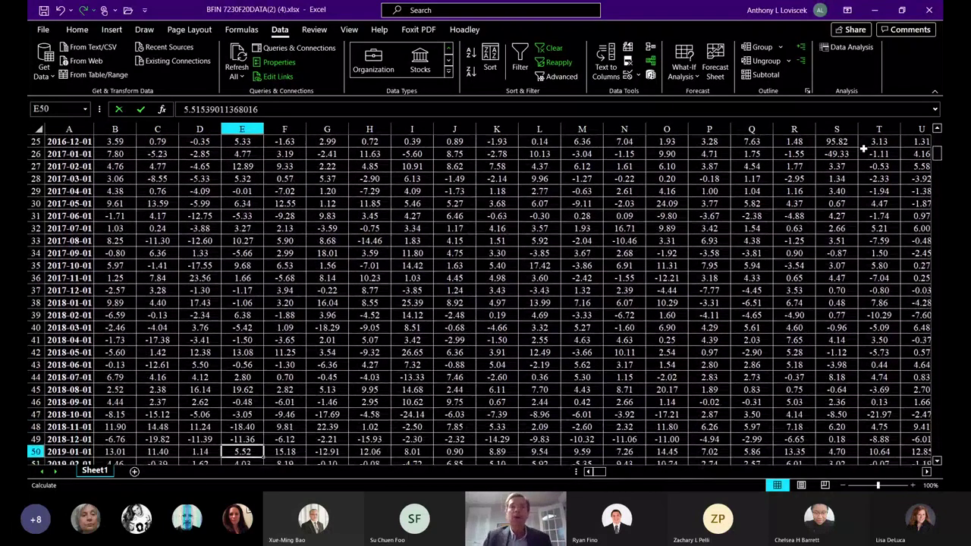
Go back to the August 2018 AAPL return in E45 and compare the following months through December 2018
key(Up)
key(Up)
key(Up)
key(Up)
key(Up)
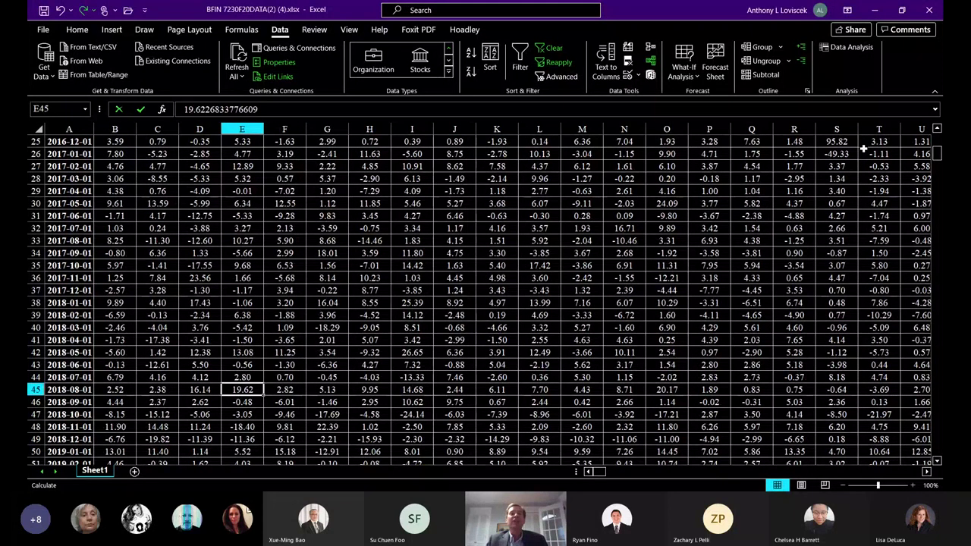
key(Down)
key(Down)
key(Down)
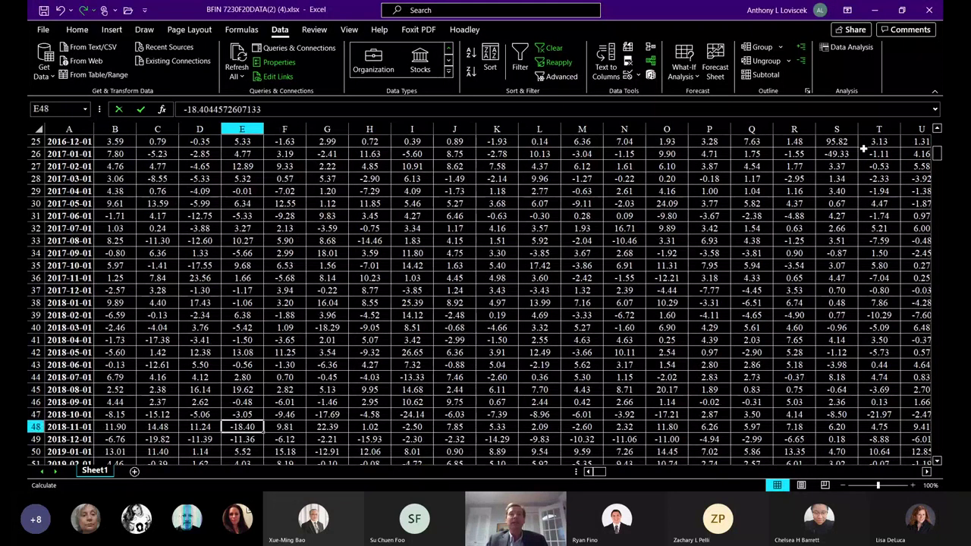
key(Up)
key(Down)
key(Down)
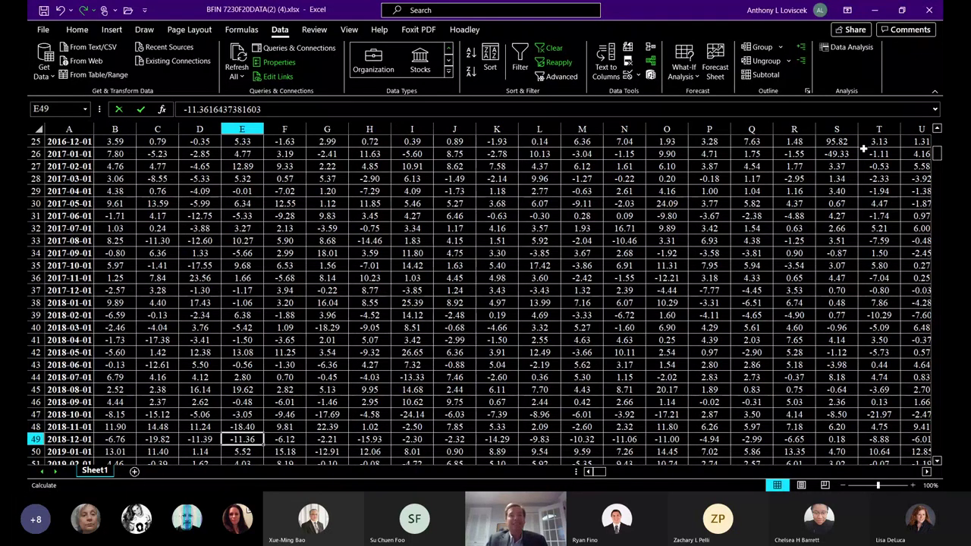
Examine the AAPL returns through 2019 down to the December 2019 value in E61, above the testing data block
key(Down)
key(Down)
key(Down)
key(Down)
key(Down)
key(Down)
key(Down)
key(Down)
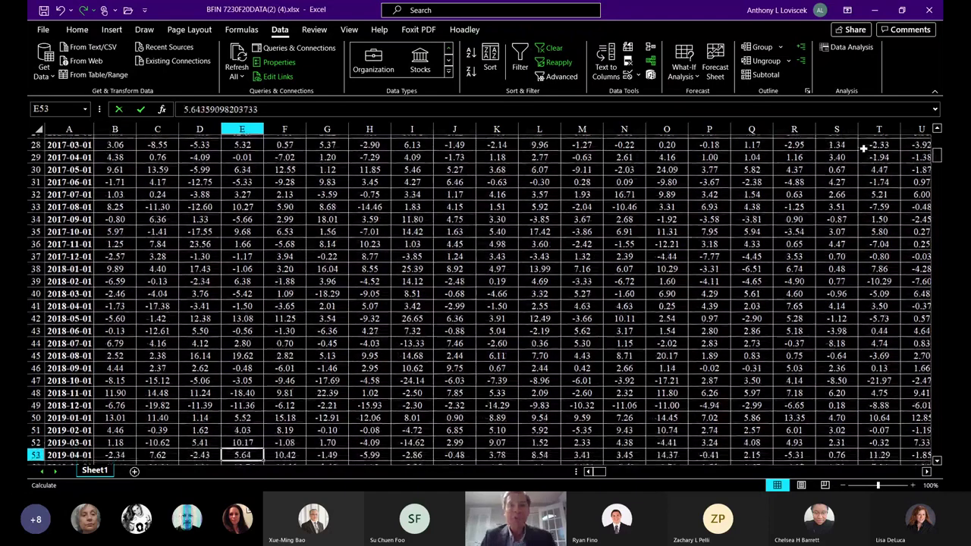
key(Down)
key(Down)
key(Down)
key(Down)
key(Down)
key(Down)
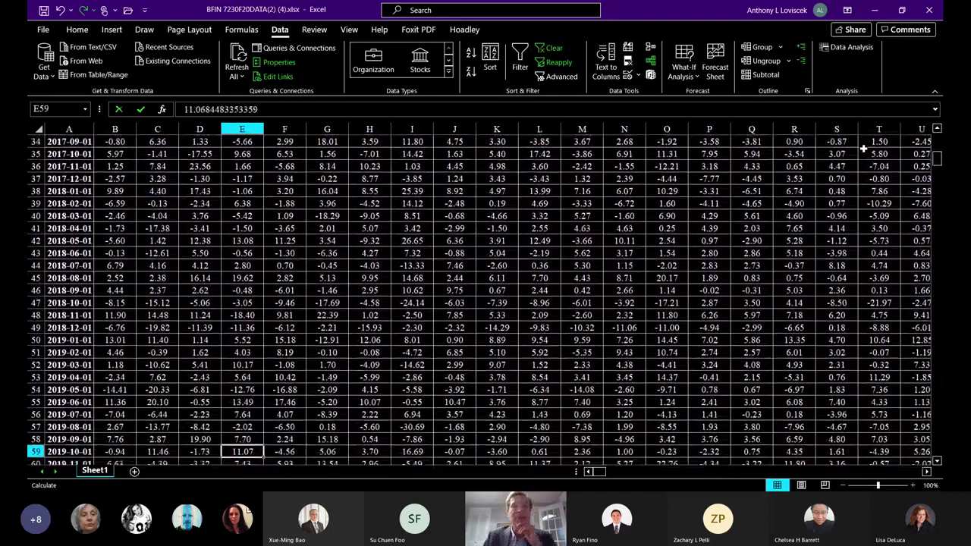
key(Up)
key(Up)
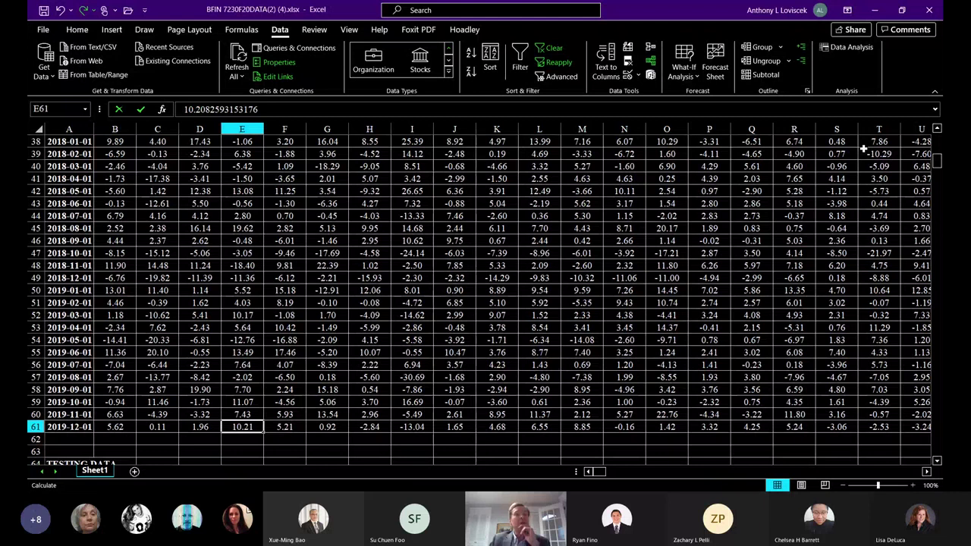
Compare the AAPL returns for the last months of 2019, from September in E58 to December in E61
key(Up)
key(Up)
key(Up)
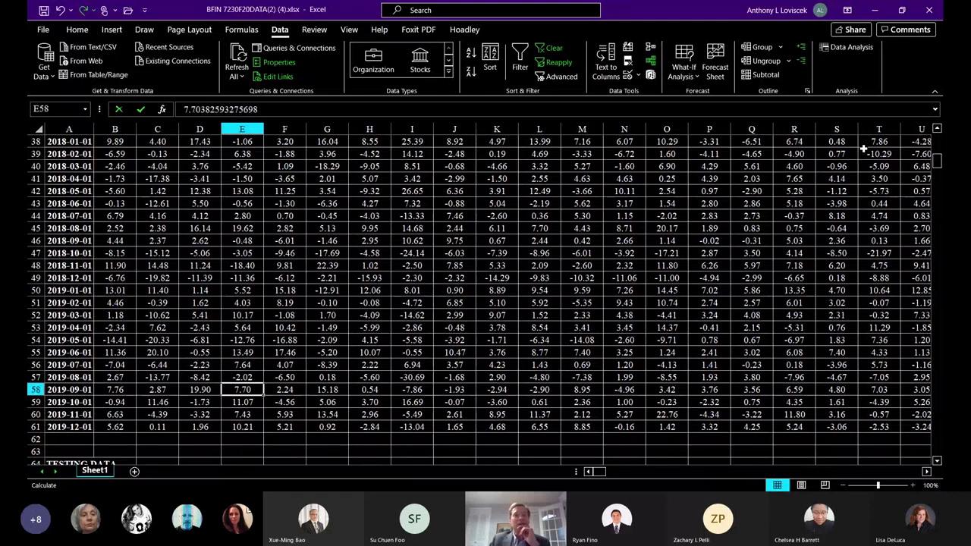
key(Down)
key(Down)
key(Down)
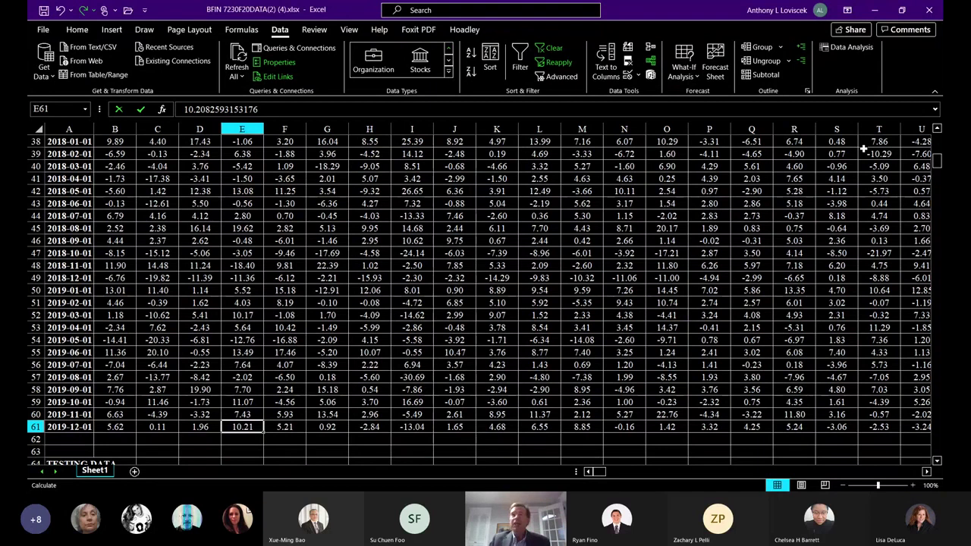
key(Down)
key(Up)
key(Up)
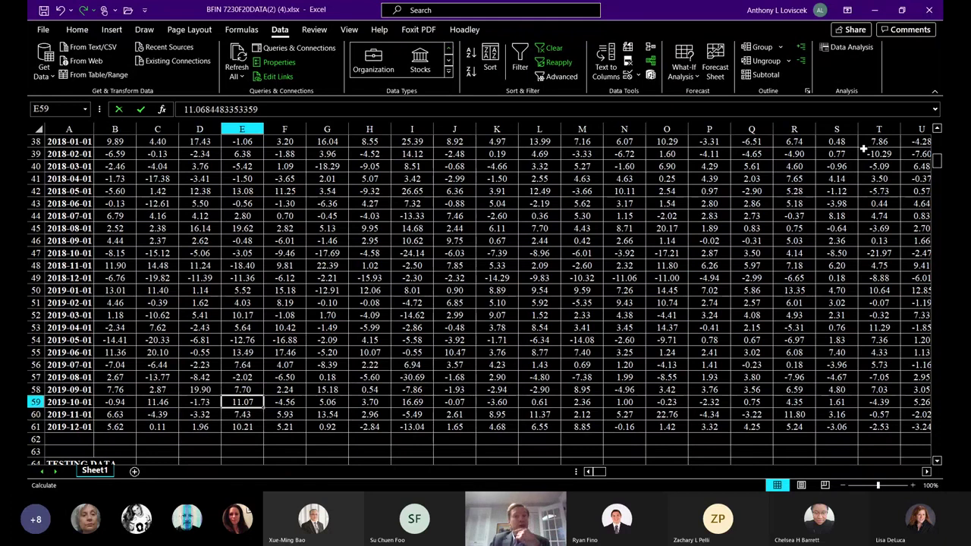
Return to the AAPL ticker heading in E1 at the start of the returns
key(Up)
key(Up)
key(Up)
key(Up)
key(Up)
key(Up)
key(Up)
key(Up)
key(Up)
key(Up)
key(Up)
key(Up)
key(Up)
key(Up)
key(Up)
key(Up)
key(Up)
key(Up)
key(Up)
key(Up)
key(Up)
key(Up)
key(Up)
key(Up)
key(Up)
key(Up)
key(Up)
key(Up)
key(Up)
key(Up)
key(Up)
key(Up)
key(Up)
key(Up)
key(Up)
key(Up)
key(Up)
key(Up)
key(Up)
key(Up)
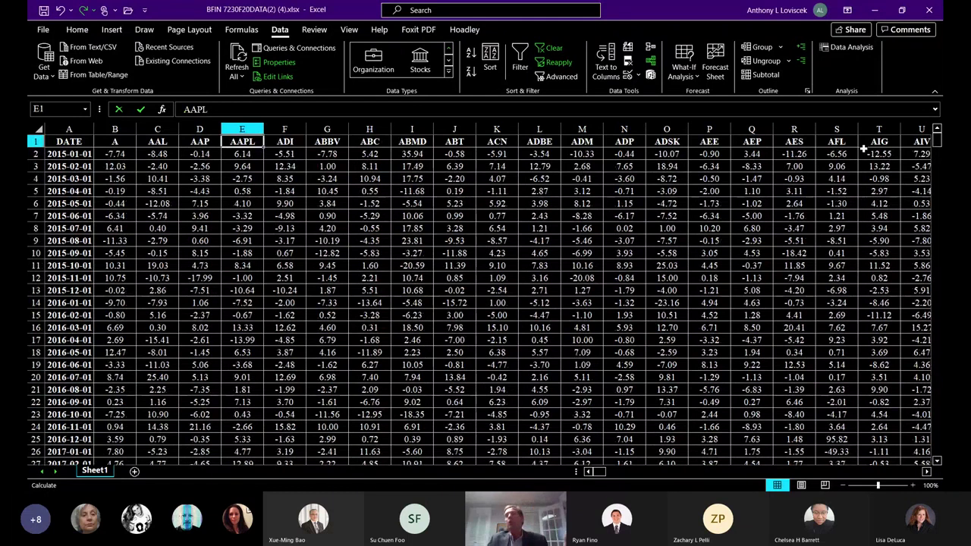
Look across the ticker headings from AAPL to AMD in AH1
key(Right)
key(Right)
key(Right)
key(Right)
key(Right)
key(Right)
key(Right)
key(Right)
key(Right)
key(Right)
key(Right)
key(Right)
key(Right)
key(Right)
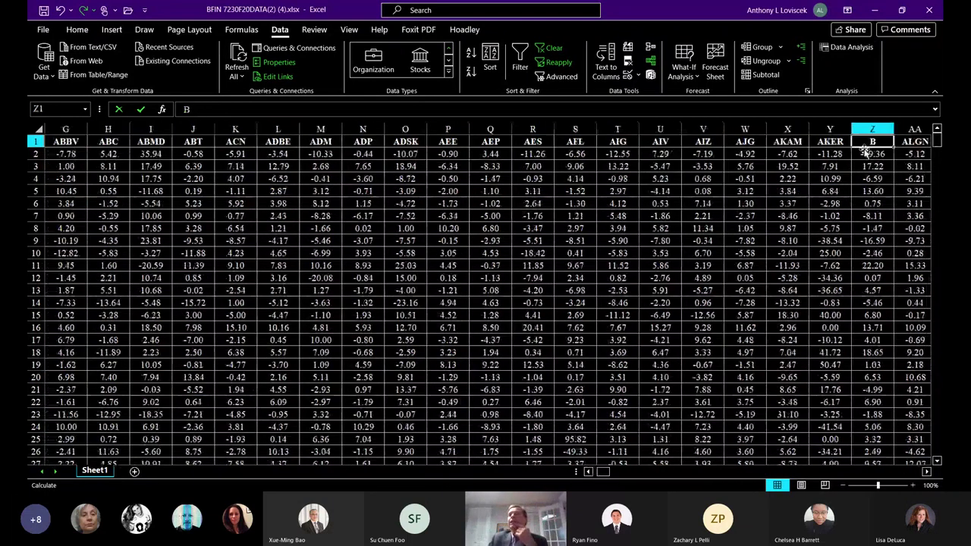
key(Right)
key(Right)
key(Right)
key(Right)
key(Right)
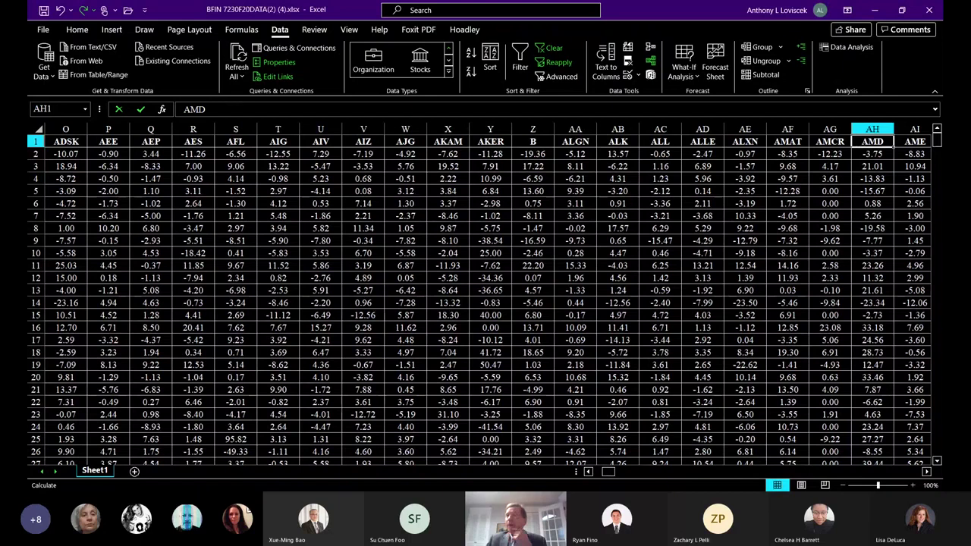
Examine AMD's monthly returns from January 2015 down to December 2015 in AH13
key(Down)
key(Down)
key(Down)
key(Down)
key(Down)
key(Down)
key(Down)
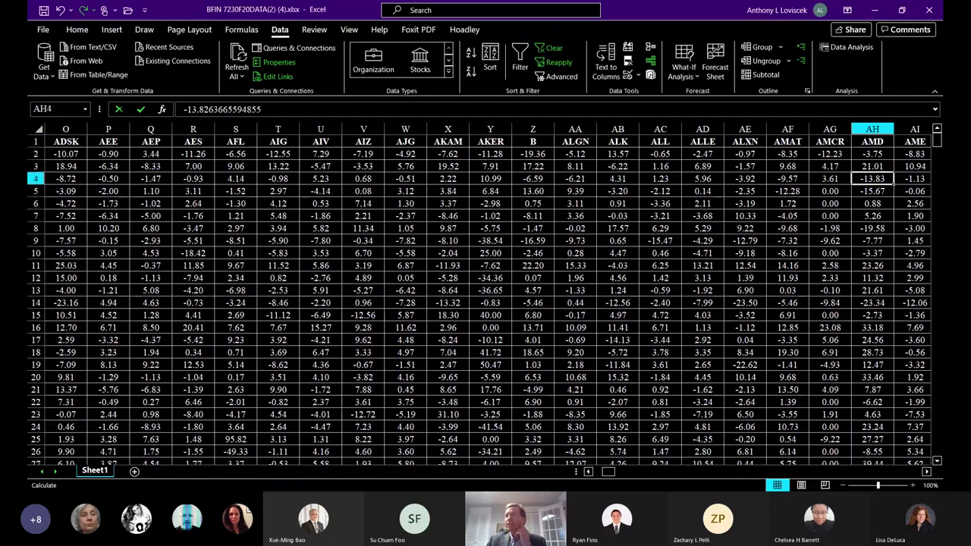
key(Down)
key(Down)
key(Down)
key(Down)
key(Down)
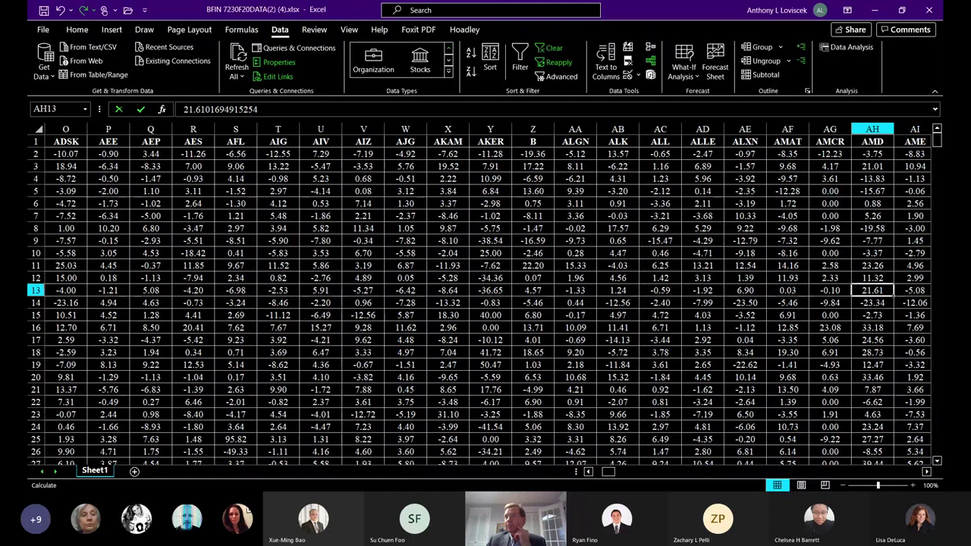
Examine AMD's 2016 returns down to September in AH22, rechecking the March 2016 return in AH16
key(Down)
key(Down)
key(Down)
key(Down)
key(Down)
key(Up)
key(Up)
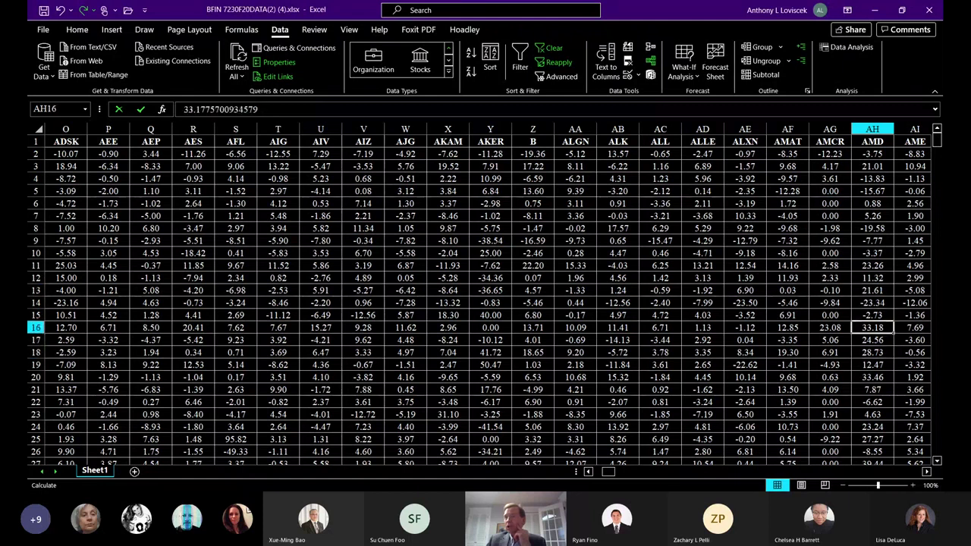
key(Down)
key(Down)
key(Down)
key(Down)
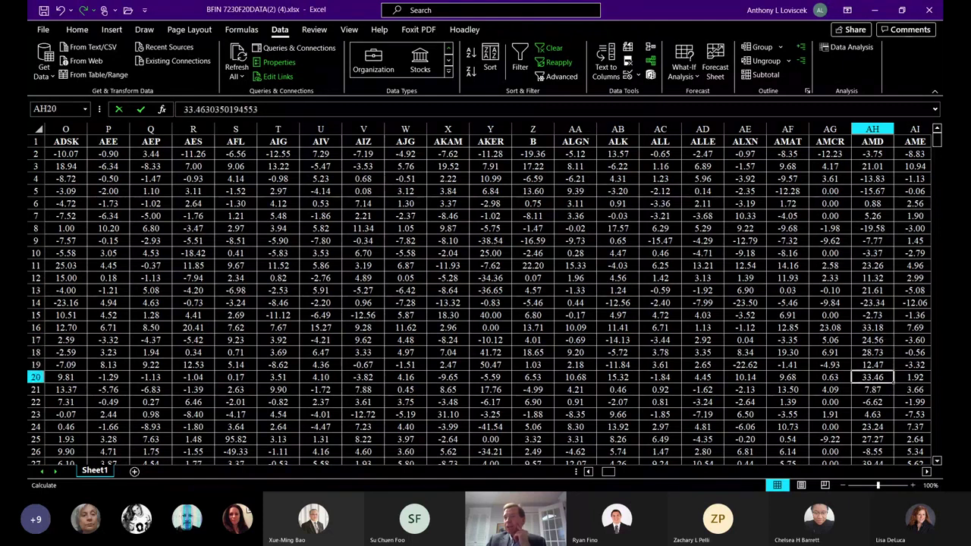
key(Down)
key(Down)
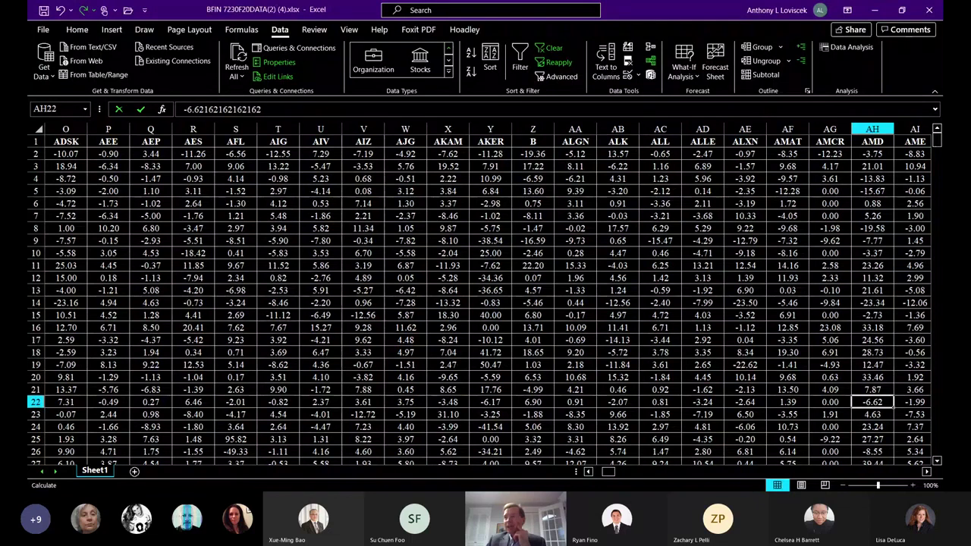
Continue down the AMD returns from October 2016 to February 2017 in AH27
scroll(479, 296, down, 2)
scroll(479, 295, down, 2)
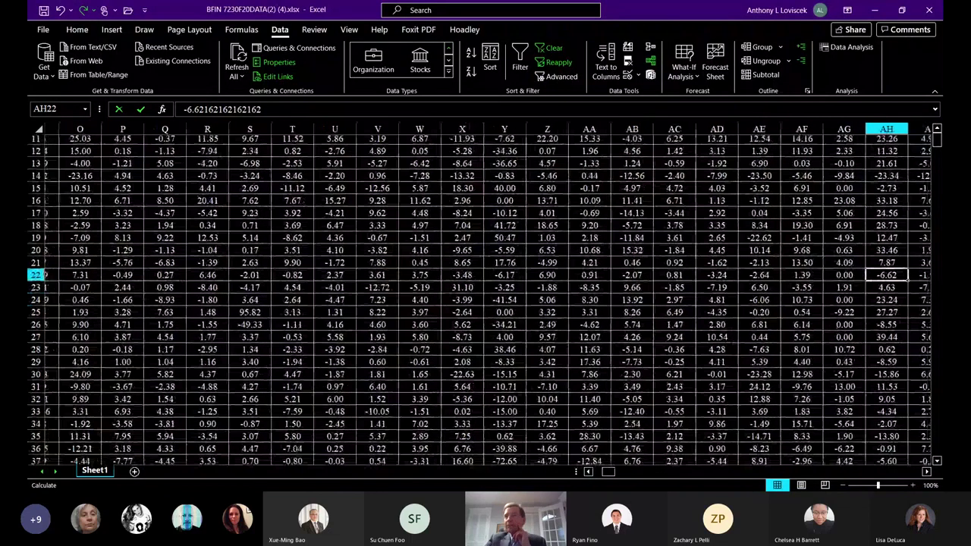
key(Down)
key(Down)
key(Down)
key(Down)
key(Down)
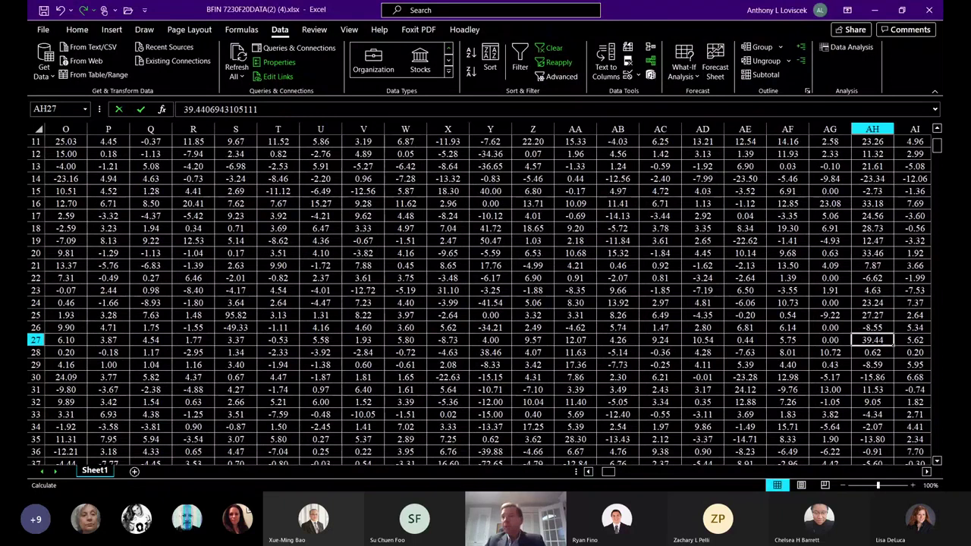
Look through the AMD returns from March 2017 down to January 2018 in AH38
scroll(480, 295, down, 2)
key(Down)
key(Down)
key(Down)
key(Down)
key(Down)
key(Down)
key(Down)
key(Down)
key(Down)
key(Down)
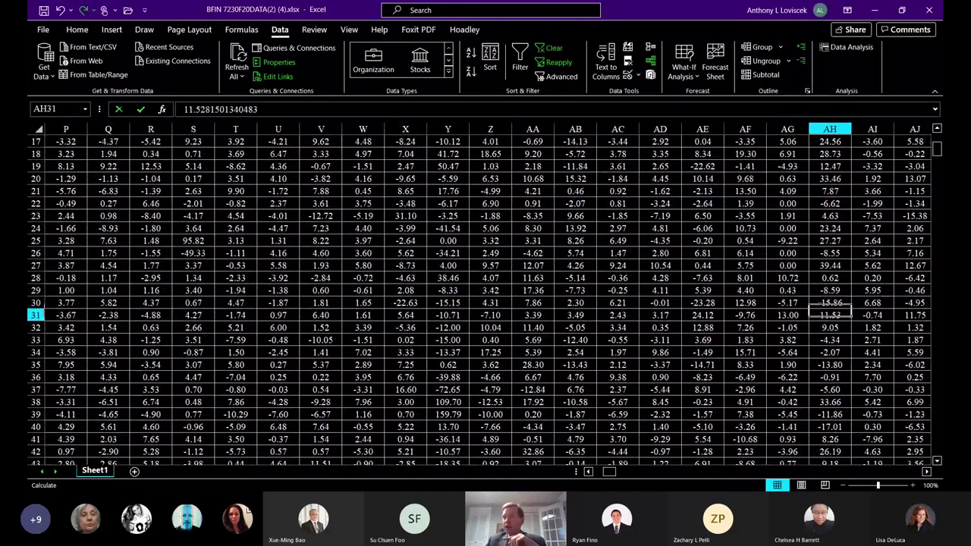
key(Down)
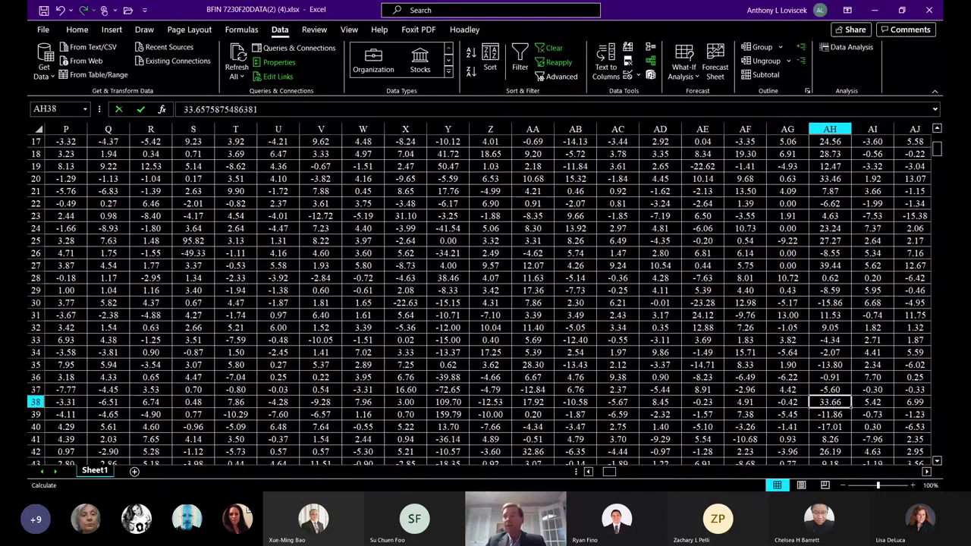
Examine the AMD returns from February 2018 down to October 2018 in AH47
scroll(480, 300, down, 4)
key(Down)
key(Down)
key(Down)
key(Down)
key(Down)
key(Down)
key(Down)
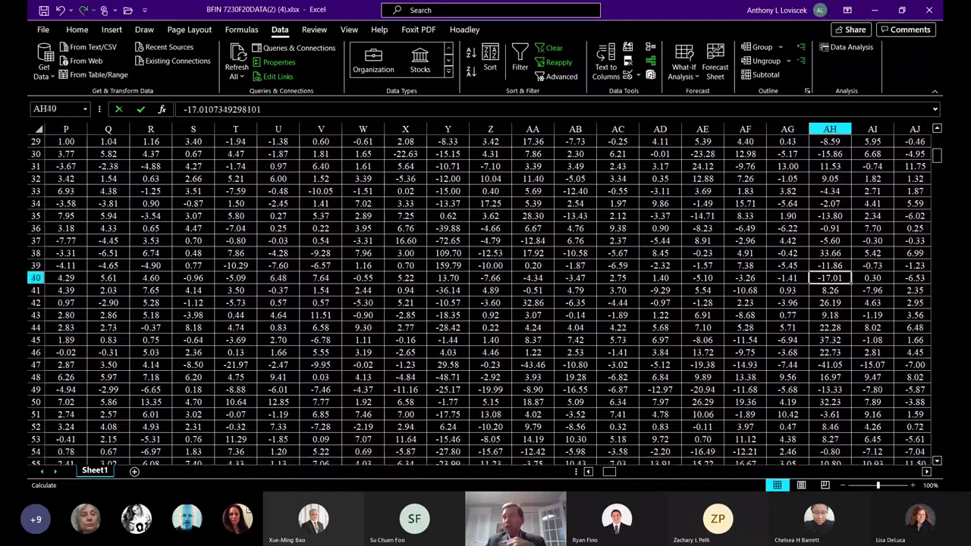
key(Down)
key(Down)
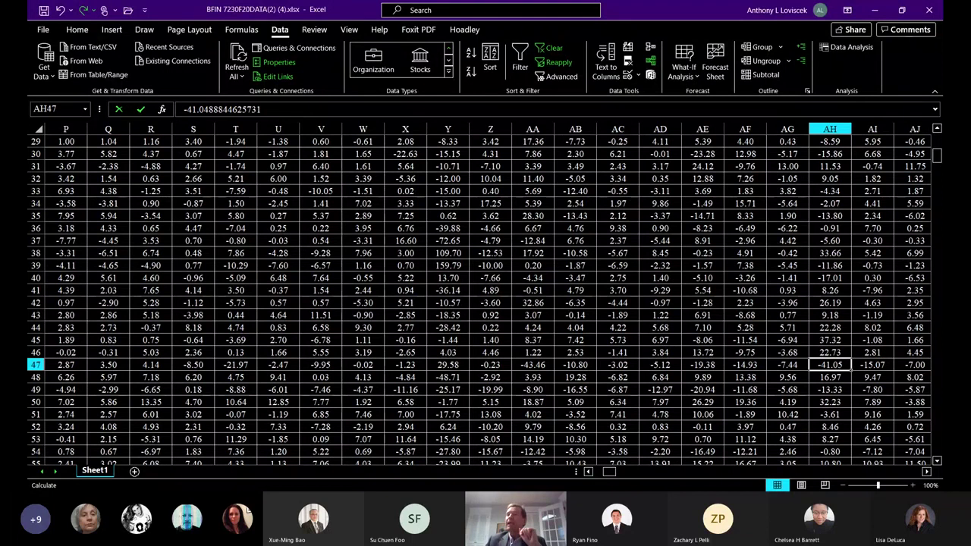
Go back up the AMD returns to the ticker heading in AH1
key(Up)
key(Up)
key(Up)
key(Up)
key(Up)
key(Up)
key(Up)
key(Up)
key(Up)
key(Up)
key(Up)
key(Up)
key(Up)
key(Up)
key(Up)
key(Up)
key(Up)
key(Up)
key(Up)
key(Up)
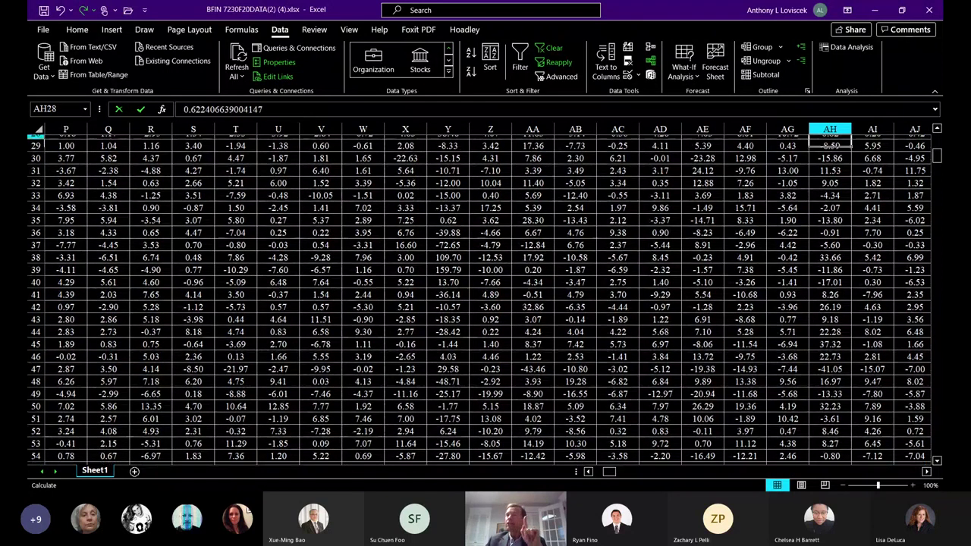
key(Up)
key(Up)
key(Up)
key(Up)
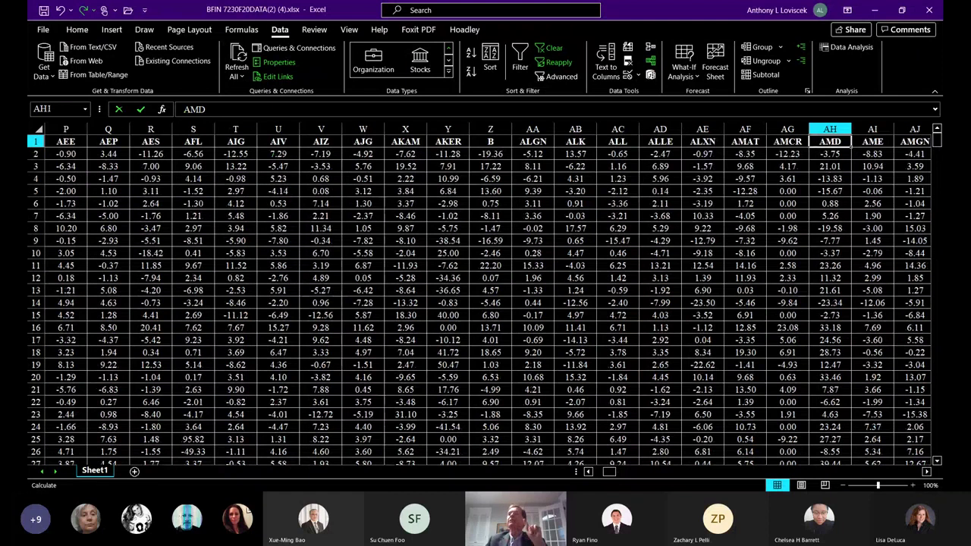
Go back across the ticker headings in row 1 from AMD to the DATE heading in A1
key(Left)
key(Left)
key(Left)
key(Left)
key(Left)
key(Left)
key(Left)
key(Left)
key(Left)
key(Left)
key(Left)
key(Left)
key(Left)
key(Left)
key(Left)
key(Left)
key(Left)
key(Left)
key(Left)
key(Left)
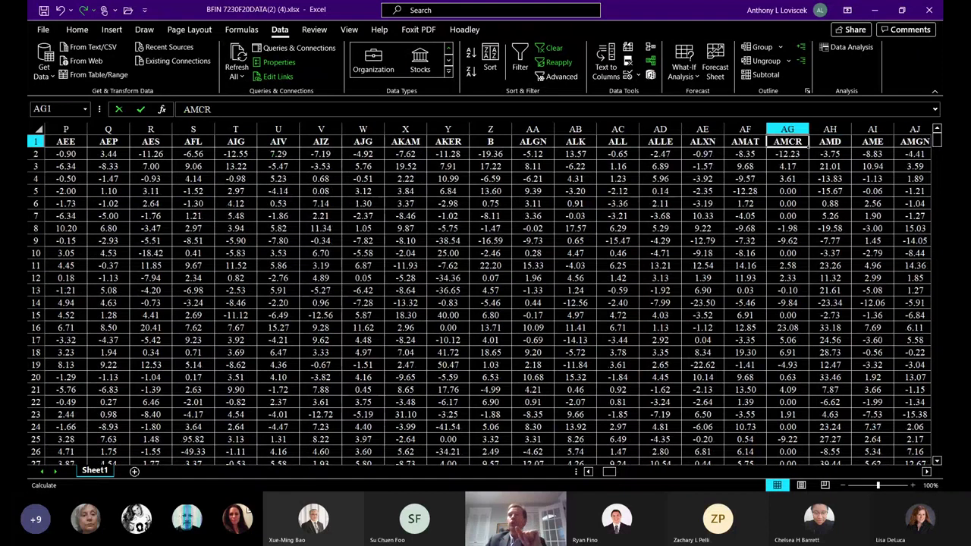
key(Left)
key(Left)
key(Left)
key(Left)
key(Left)
key(Left)
key(Left)
key(Left)
key(Left)
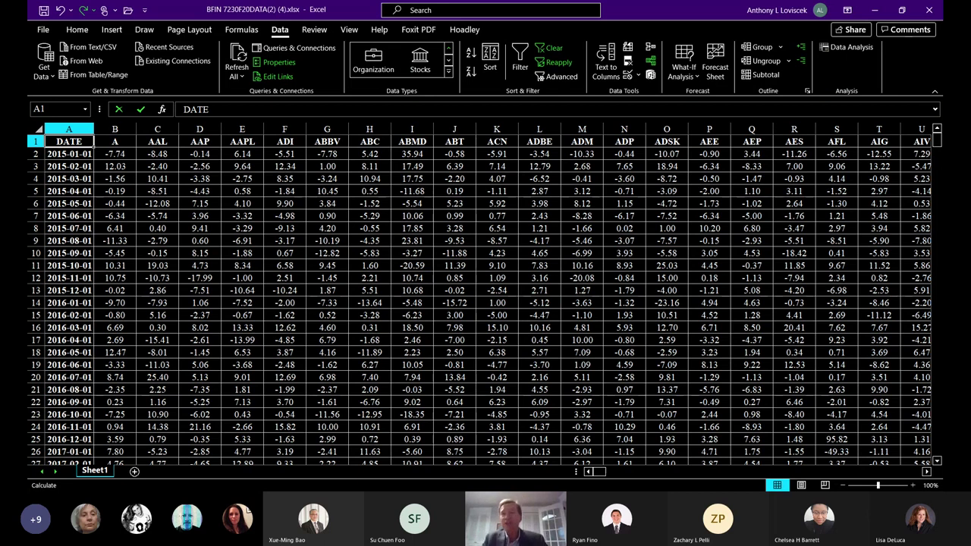
Look across the ticker headings in row 1 from DATE to AKAM in X1
key(Right)
key(Right)
key(Right)
key(Right)
key(Right)
key(Right)
key(Right)
key(Right)
key(Right)
key(Right)
key(Right)
key(Right)
key(Right)
key(Right)
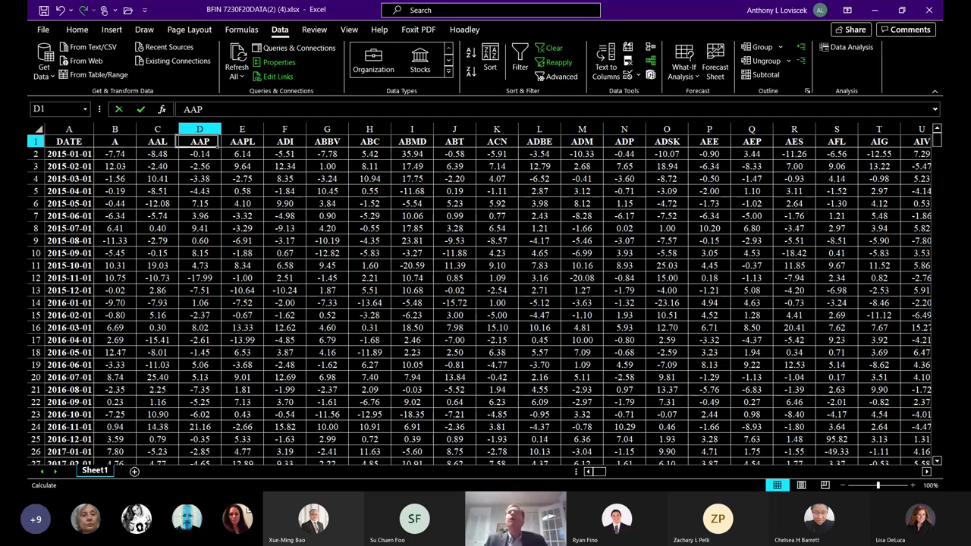
key(Right)
key(Right)
key(Right)
key(Right)
key(Right)
key(Right)
key(Right)
key(Right)
key(Right)
key(Right)
key(Right)
key(Right)
key(Right)
key(Right)
key(Right)
key(Right)
key(Right)
key(Right)
key(Right)
key(Right)
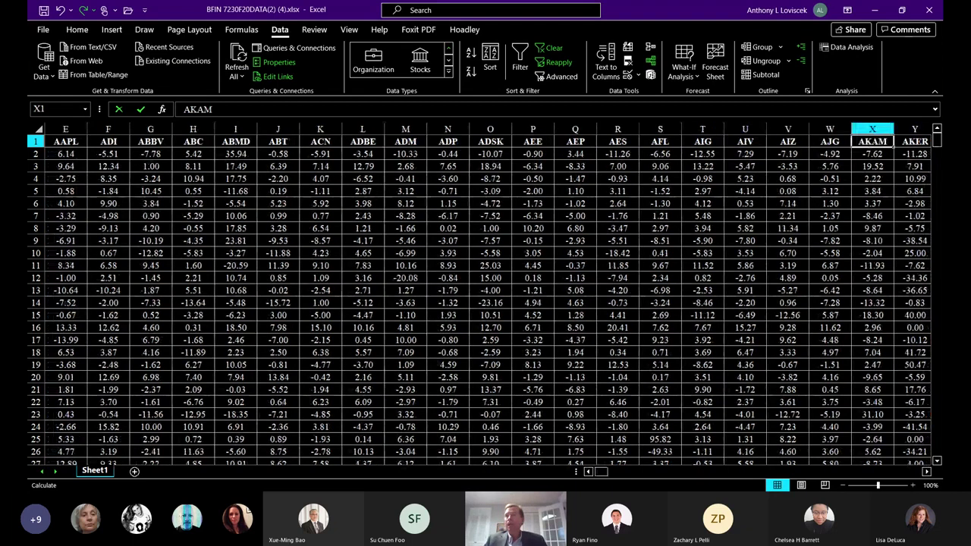
Continue across the row 1 ticker headings from AKAM to CCI in CK1
key(Right)
key(Right)
key(Right)
key(Right)
key(Right)
key(Right)
key(Right)
key(Right)
key(Right)
key(Right)
key(Right)
key(Right)
key(Right)
key(Right)
key(Right)
key(Right)
key(Right)
key(Right)
key(Right)
key(Right)
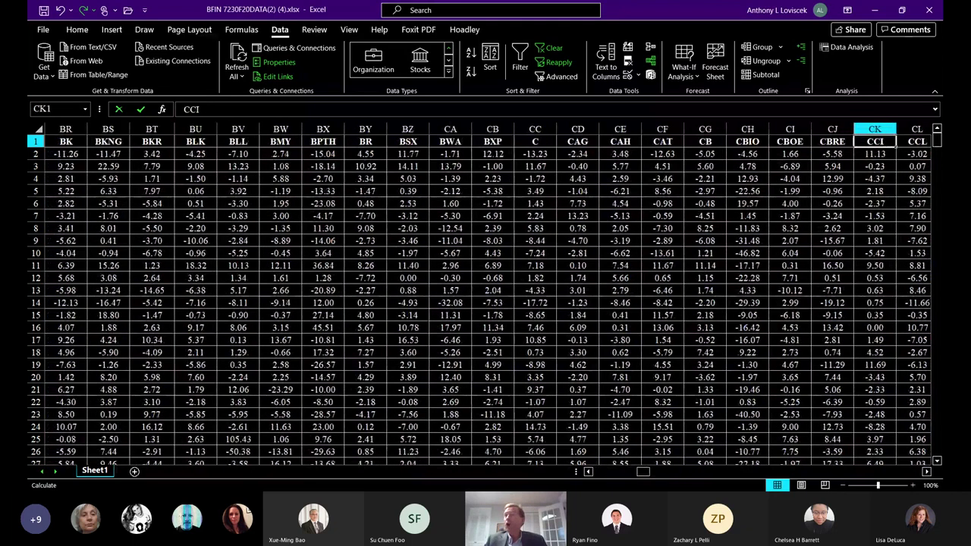
Look through the further stock tickers in row 1 from CCI to COG in DI1
key(Right)
key(Right)
key(Right)
key(Right)
key(Right)
key(Right)
key(Right)
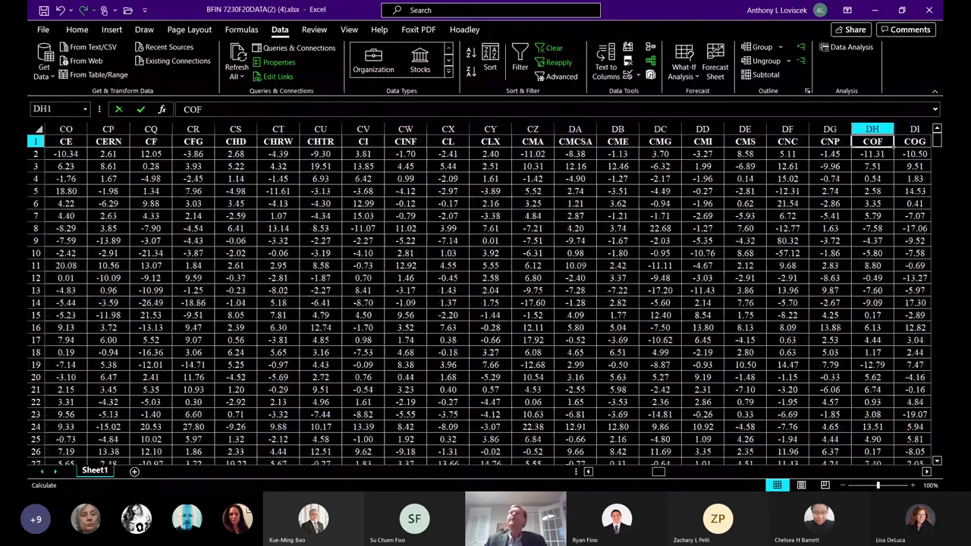
key(Right)
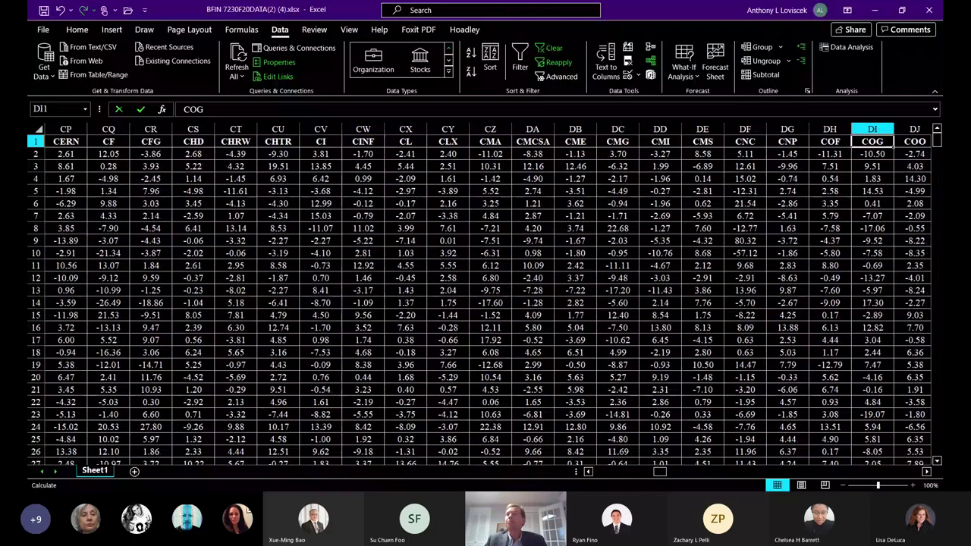
Return along the row 1 ticker headings from COG to BSX in BZ1
key(Left)
key(Left)
key(Left)
key(Left)
key(Left)
key(Left)
key(Left)
key(Left)
key(Left)
key(Left)
key(Left)
key(Left)
key(Left)
key(Left)
key(Left)
key(Left)
key(Left)
key(Left)
key(Left)
key(Left)
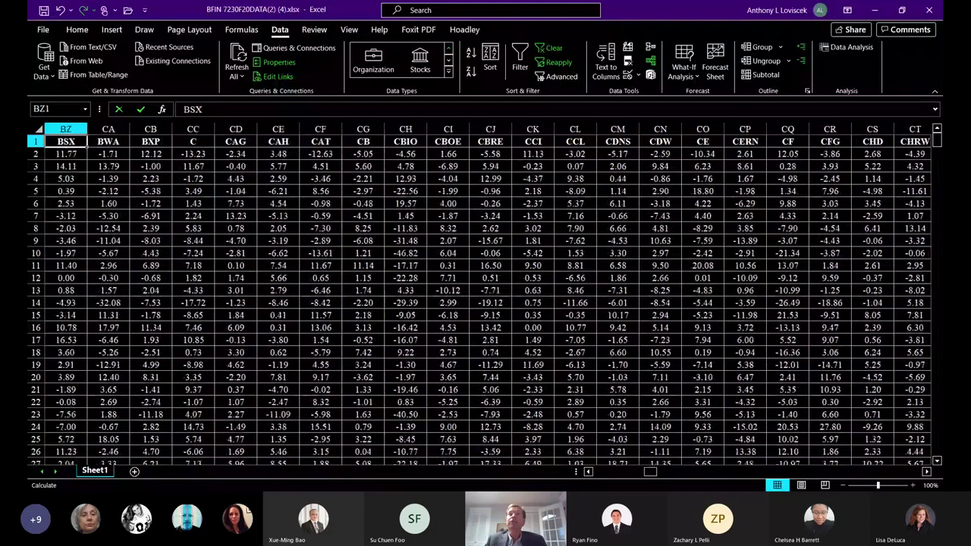
Continue back along the row 1 ticker headings from BSX to AEE in P1
key(Left)
key(Left)
key(Left)
key(Left)
key(Left)
key(Left)
key(Left)
key(Left)
key(Left)
key(Left)
key(Left)
key(Left)
key(Left)
key(Left)
key(Left)
key(Left)
key(Left)
key(Left)
key(Left)
key(Left)
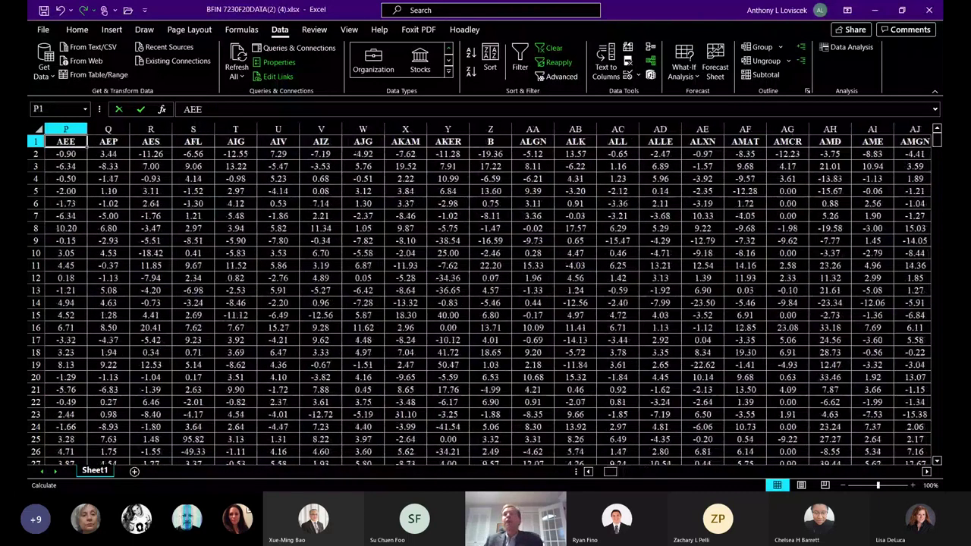
Return along the row 1 ticker headings from AEE to the DATE heading in A1
key(Left)
key(Left)
key(Left)
key(Left)
key(Left)
key(Left)
key(Left)
key(Left)
key(Left)
key(Left)
key(Left)
key(Left)
key(Left)
key(Left)
key(Left)
Look down the monthly dates in column A from 2015-01-01 to 2018-03-01 in A40
key(Down)
key(Down)
key(Down)
key(Down)
key(Down)
key(Down)
key(Down)
key(Down)
key(Down)
key(Down)
key(Down)
key(Down)
key(Down)
key(Down)
key(Down)
key(Down)
key(Down)
key(Down)
key(Down)
key(Down)
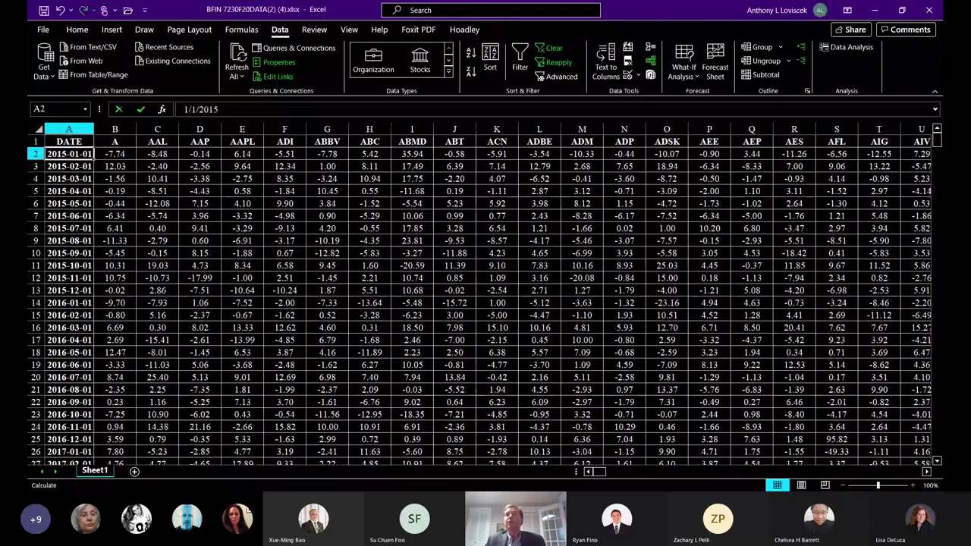
key(Down)
key(Down)
key(Down)
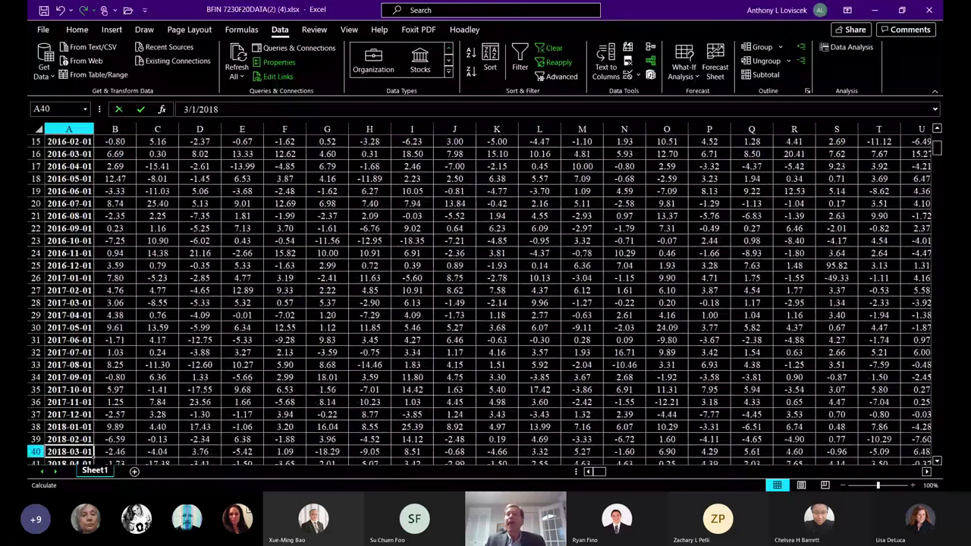
Return up the column A dates from 2018-03-01 to the first months of 2015, ending on 2015-05-01 in A6
key(Up)
key(Up)
key(Up)
key(Up)
key(Up)
key(Up)
key(Up)
key(Up)
key(Up)
key(Up)
key(Up)
key(Up)
key(Up)
key(Up)
key(Up)
key(Up)
key(Up)
key(Up)
key(Up)
key(Up)
key(Up)
key(Up)
key(Up)
key(Up)
key(Up)
key(Up)
key(Up)
key(Up)
key(Up)
key(Up)
key(Up)
key(Up)
key(Up)
key(Up)
key(Up)
key(Up)
key(Up)
key(Up)
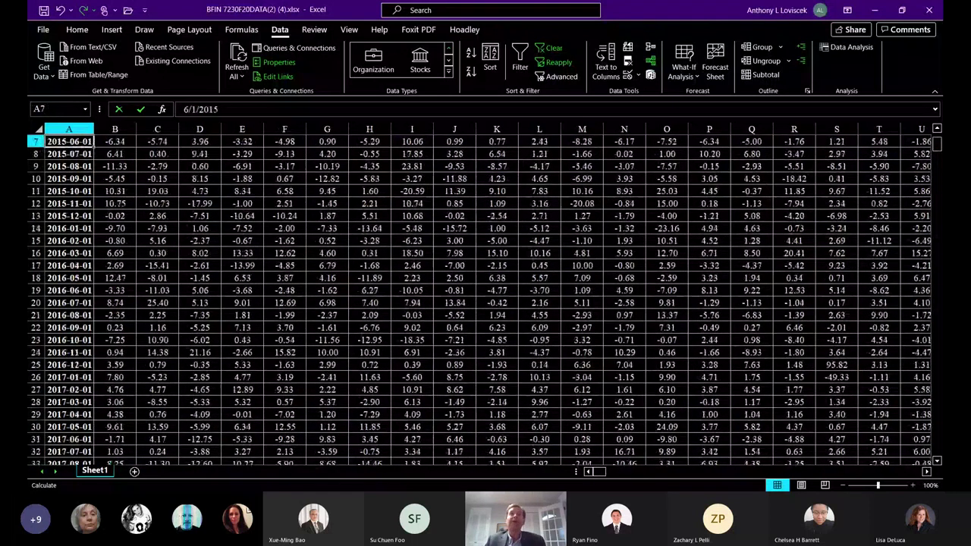
key(Down)
key(Down)
key(Down)
key(Down)
key(Down)
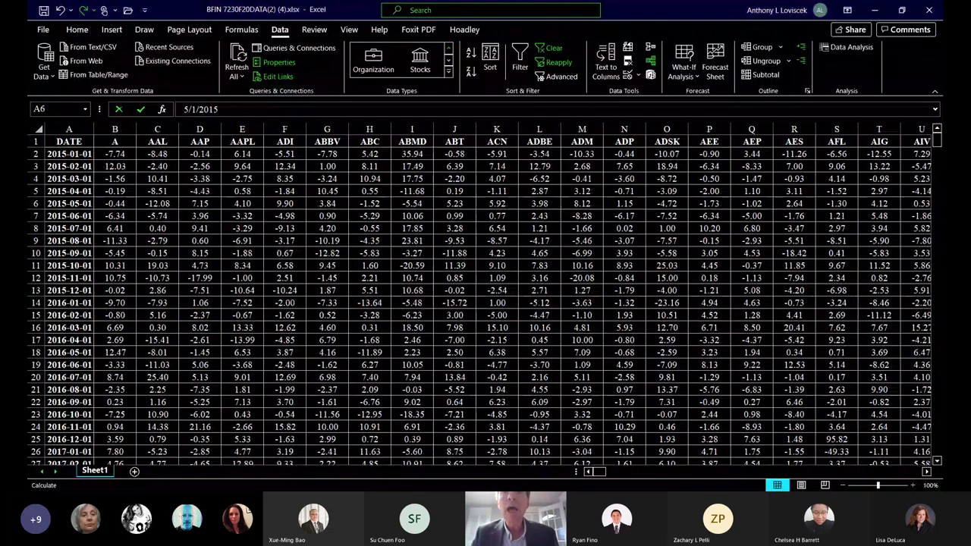
Switch to the Optimal Portfolio (1).xlsx workbook with its Significant_Betas sheet
click(334, 472)
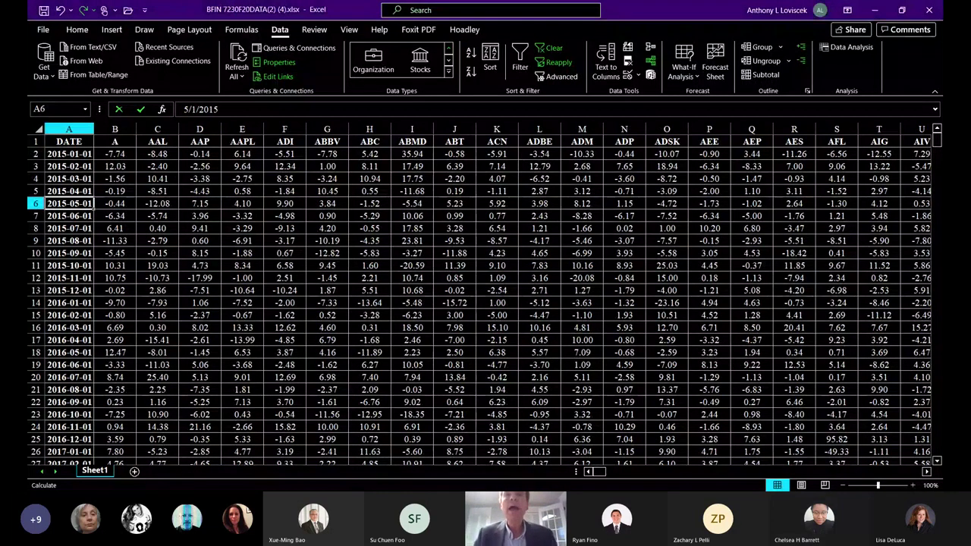
key(alt+Tab)
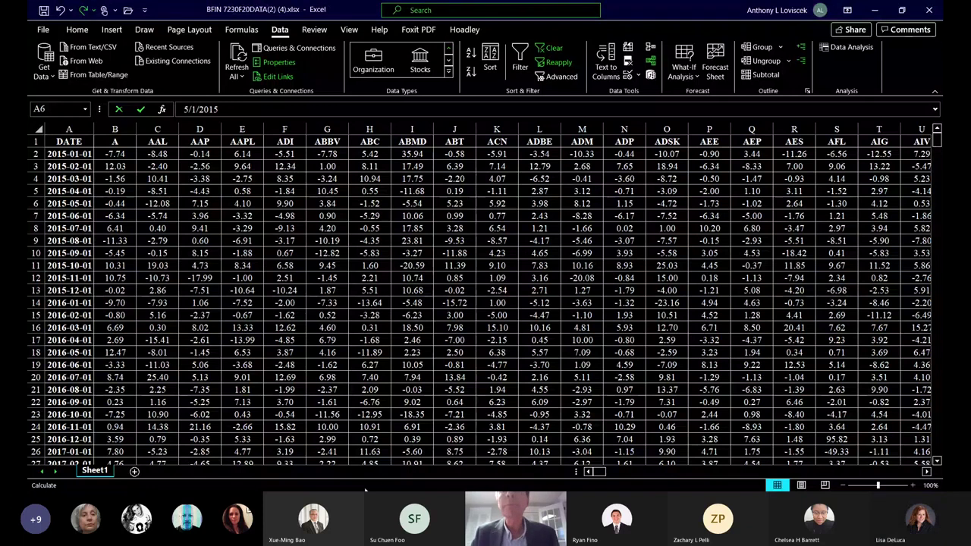
key(alt+Tab)
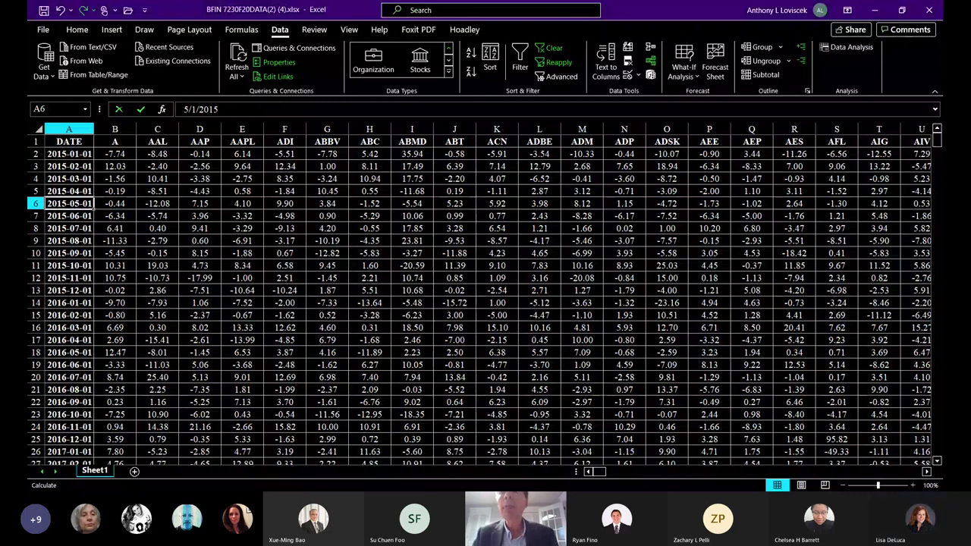
key(alt+Tab)
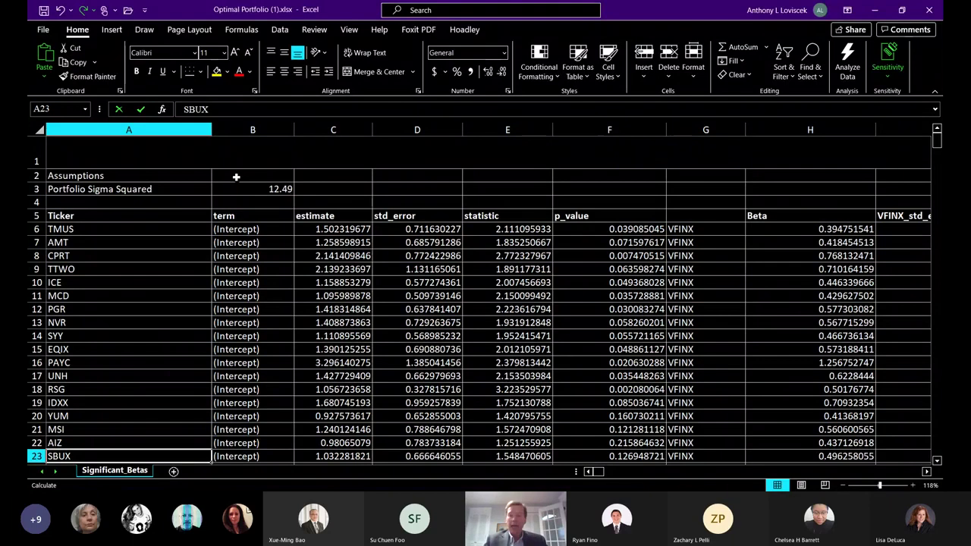
Look back up the Ticker column from SBUX in A23 to TMUS in A6
key(Up)
key(Up)
key(Up)
key(Up)
key(Up)
key(Up)
key(Up)
key(Up)
key(Up)
key(Up)
key(Up)
key(Up)
key(Up)
key(Up)
key(Up)
key(Up)
key(Up)
key(Up)
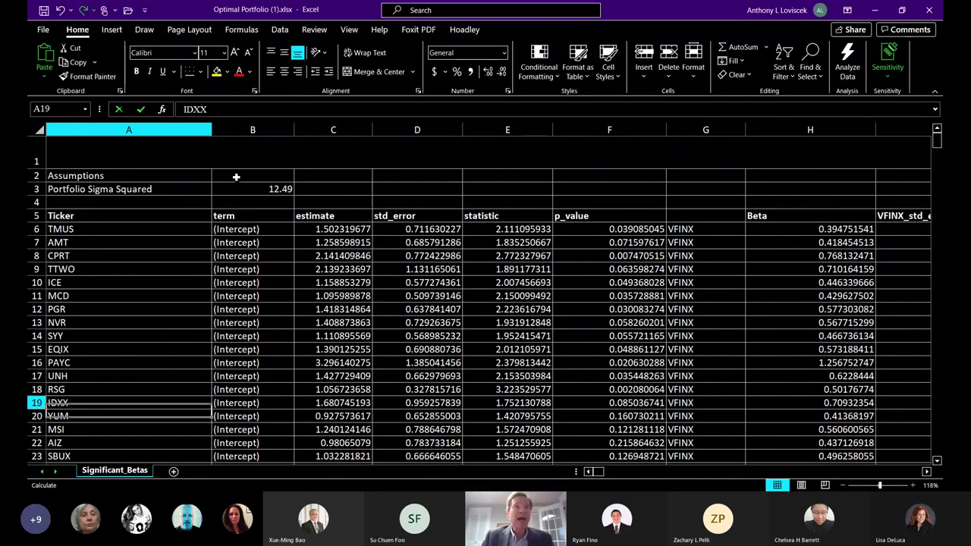
key(Down)
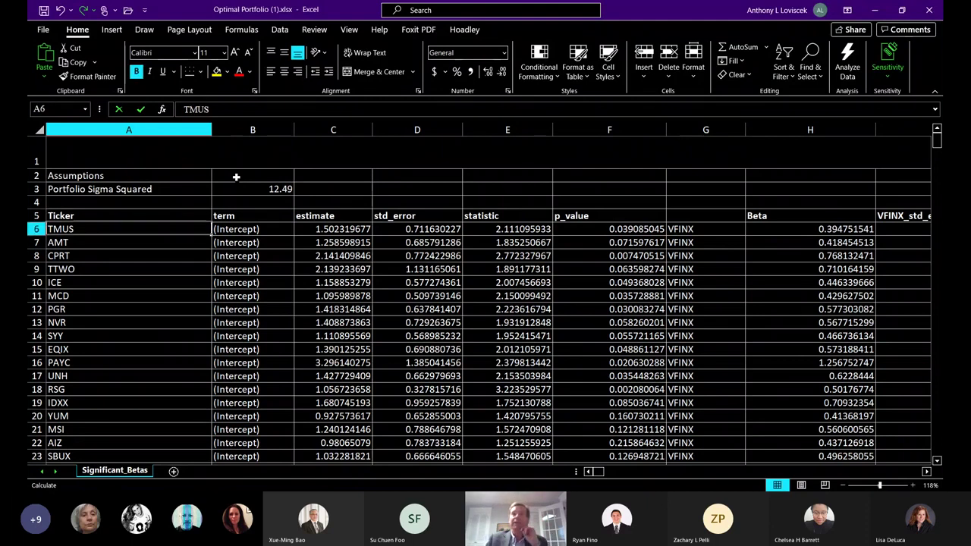
Examine the regression results for TMUS across row 6, from the ticker to its Beta in H6
key(Right)
key(Right)
key(Right)
key(Right)
key(Right)
key(Right)
key(Right)
key(Right)
key(Right)
key(Right)
key(Right)
key(Right)
key(Right)
key(Right)
key(Right)
key(Right)
key(Right)
key(Right)
key(Right)
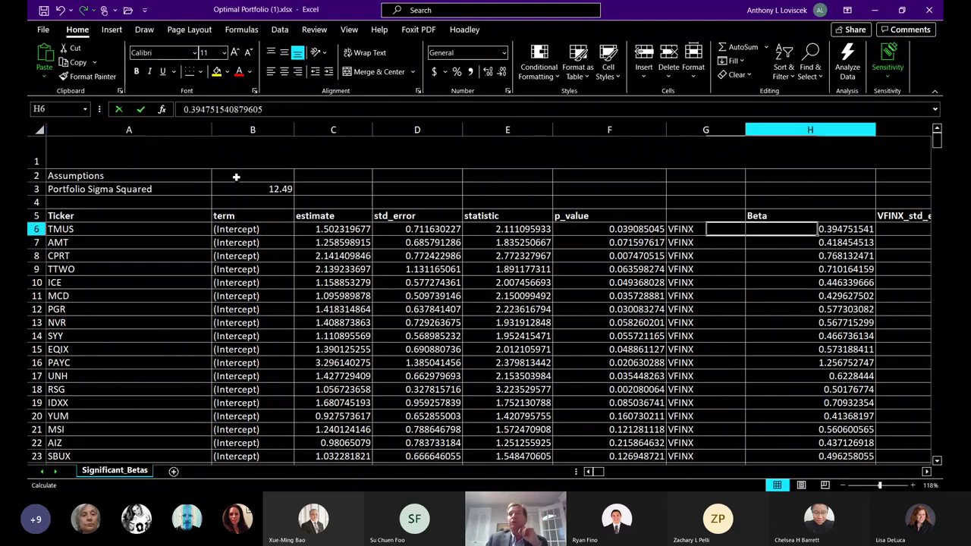
Continue across the TMUS row from Beta through Excess Return to Beta and the fit statistics to deviance in X6
key(Right)
key(Right)
key(Right)
key(Right)
key(Right)
key(Right)
key(Right)
key(Right)
key(Right)
key(Right)
key(Right)
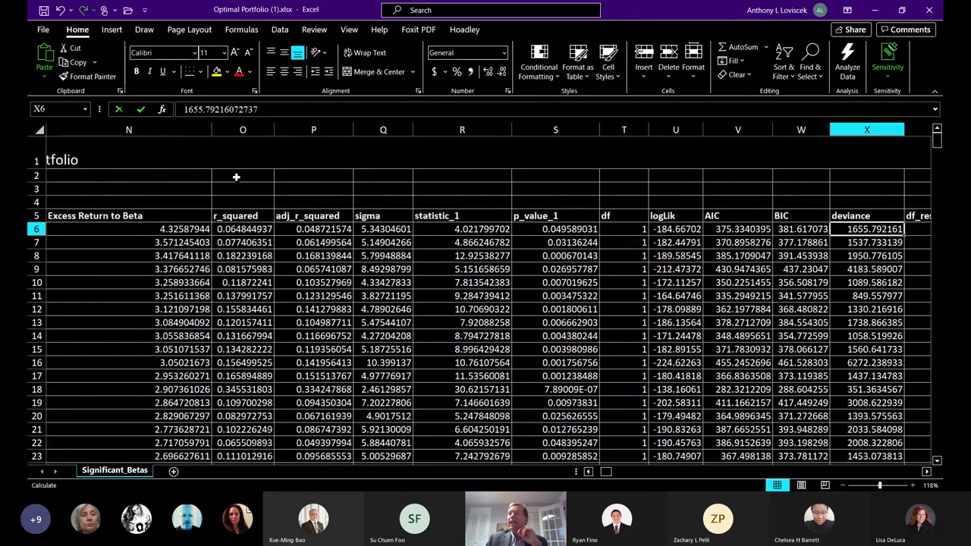
Look through the remaining TMUS columns from deviance past the cut-off levels, Ci, Zi and Weight to AJ6
key(Right)
key(Right)
key(Right)
key(Right)
key(Right)
key(Right)
key(Right)
key(Right)
key(Right)
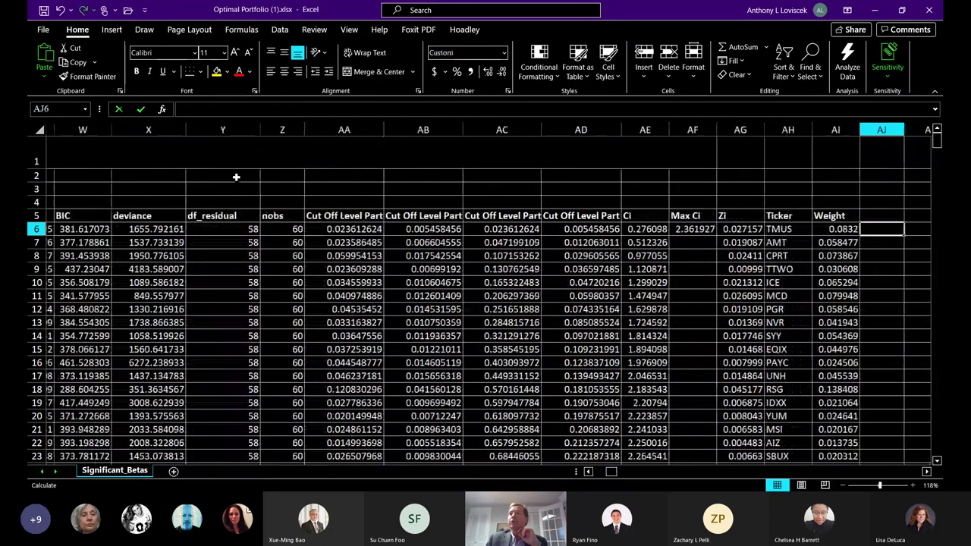
Examine the portfolio weights and their formulas in the Weight column from TMUS in AI6 down to EQIX in AI15
key(Left)
key(Left)
key(Left)
key(Left)
key(Left)
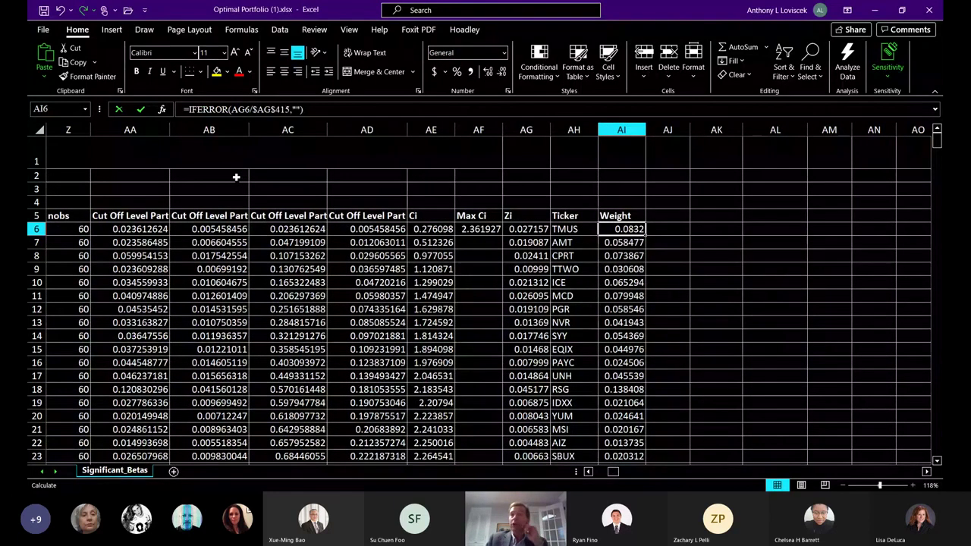
key(Down)
key(Down)
key(Down)
key(Down)
key(Down)
key(Down)
key(Down)
key(Down)
key(Down)
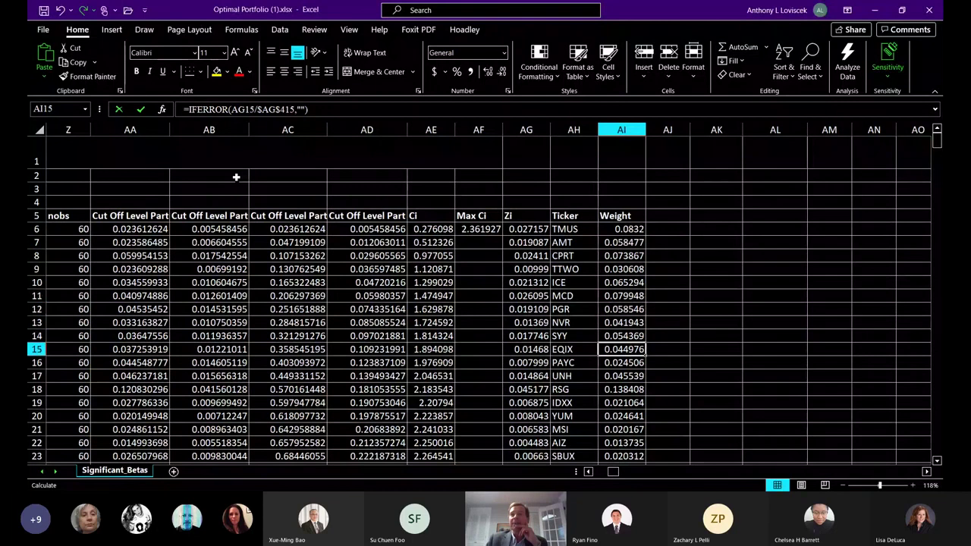
Examine the portfolio weights and their formulas in the Weight column from EQIX in AI15 down to EL in AI30
key(Down)
key(Down)
key(Down)
key(Down)
key(Down)
key(Down)
key(Down)
key(Down)
key(Down)
key(Down)
key(Down)
key(Down)
key(Down)
key(Down)
key(Down)
key(Down)
key(Down)
key(Down)
key(Down)
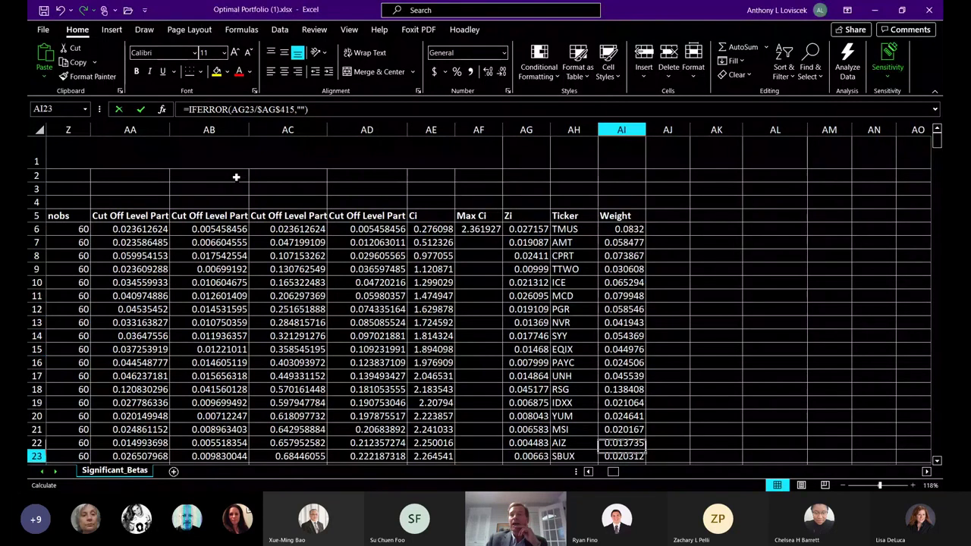
Look back up the Weight column from EL in AI30 past RSG and TMUS to above the header row
key(Up)
key(Up)
key(Up)
key(Up)
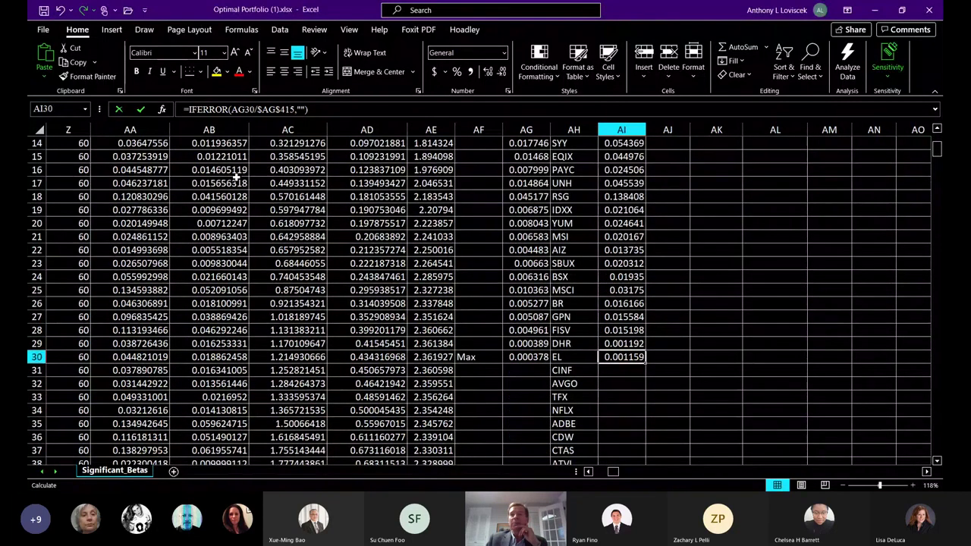
key(Up)
key(Up)
key(Up)
key(Up)
key(Up)
key(Up)
key(Up)
key(Up)
key(Up)
key(Up)
key(Up)
key(Up)
key(Up)
key(Up)
key(Up)
key(Up)
key(Up)
key(Up)
key(Up)
key(Up)
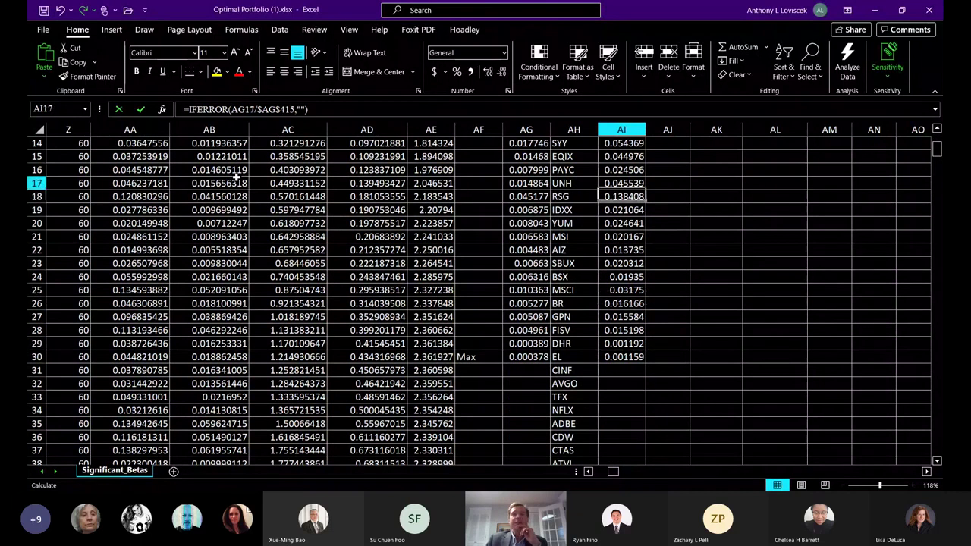
Go through the complete list of portfolio weights again, from TMUS in AI6 down to EL in AI30
key(Down)
key(Down)
key(Down)
key(Down)
key(Down)
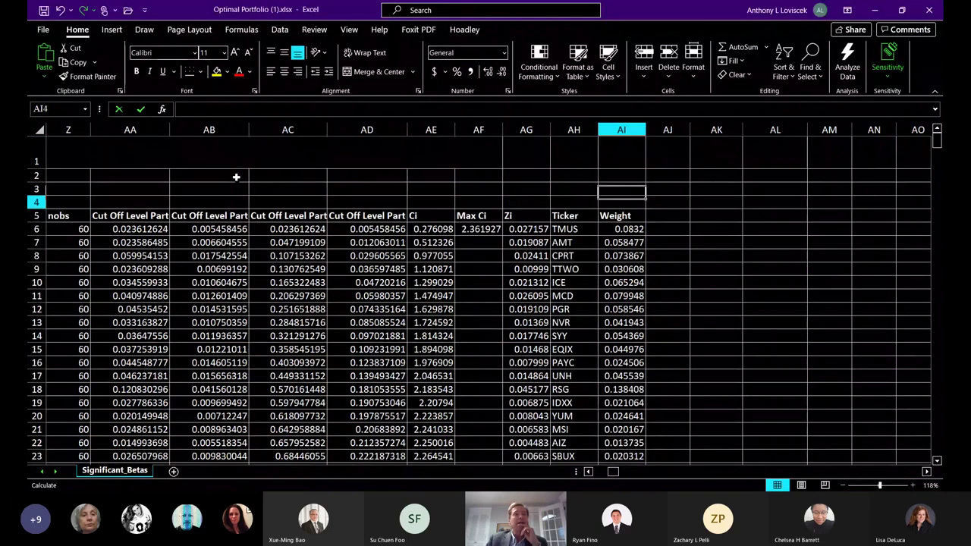
key(Down)
key(Down)
key(Down)
key(Down)
key(Down)
key(Down)
key(Down)
key(Down)
key(Down)
key(Down)
key(Down)
key(Down)
key(Down)
key(Down)
key(Down)
key(Down)
key(Down)
key(Down)
key(Down)
key(Down)
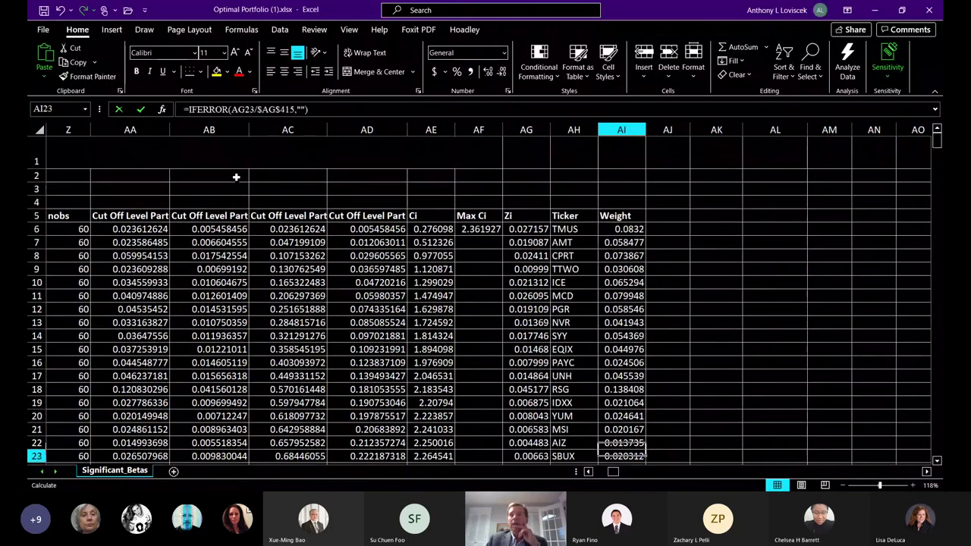
key(Down)
key(Down)
Review the weights in reverse order from EL in AI30 up to TMUS in AI6
key(Up)
key(Up)
key(Up)
key(Up)
key(Up)
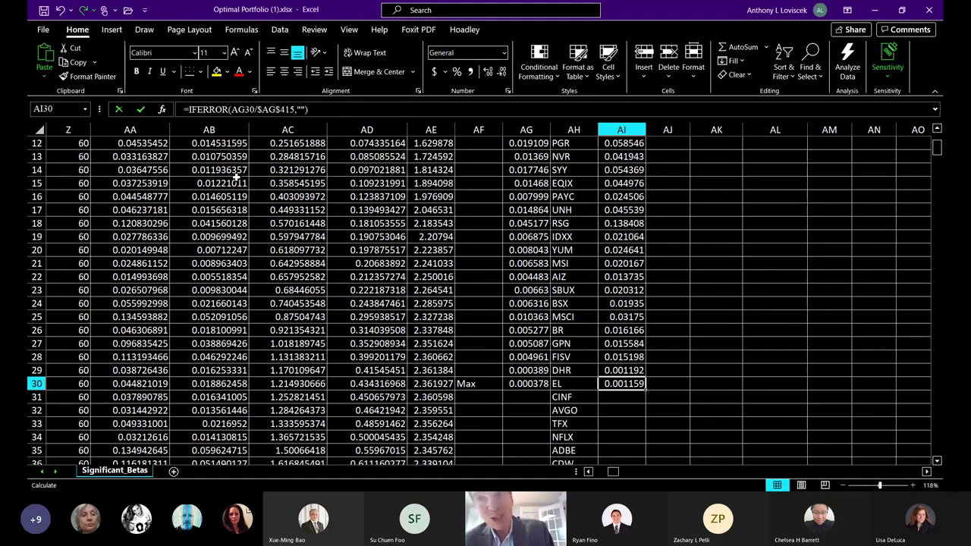
key(Up)
key(Up)
key(Up)
key(Up)
key(Up)
key(Up)
key(Up)
key(Up)
key(Up)
key(Up)
key(Up)
key(Up)
key(Up)
key(Up)
key(Up)
key(Up)
key(Up)
key(Up)
key(Up)
key(Up)
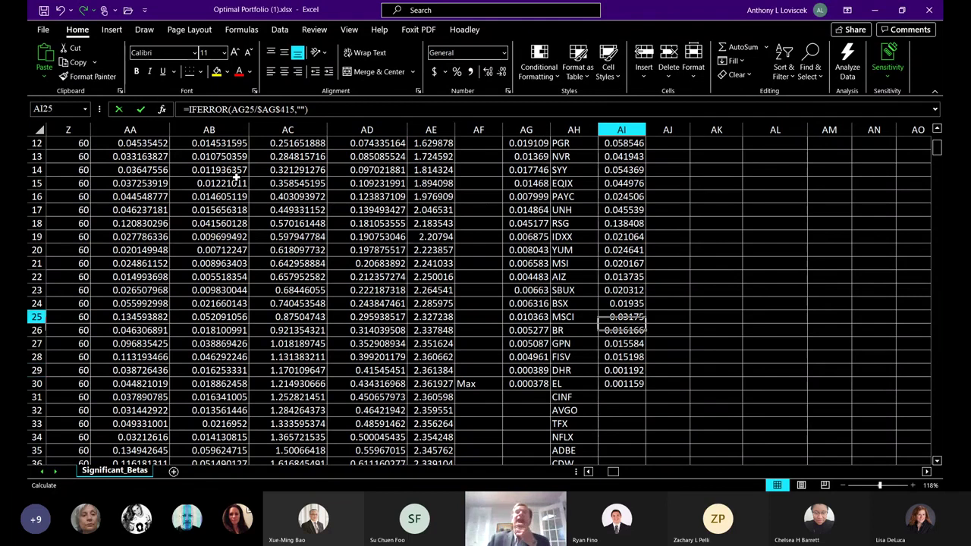
key(Up)
Trace the TMUS row back from its Weight through Ci, the cut-off levels and regression figures to the ticker in A6
key(Left)
key(Left)
key(Left)
key(Left)
key(Left)
key(Left)
key(Left)
key(Left)
key(Left)
key(Left)
key(Left)
key(Left)
key(Left)
key(Left)
key(Left)
key(Left)
key(Left)
key(Left)
key(Left)
key(Left)
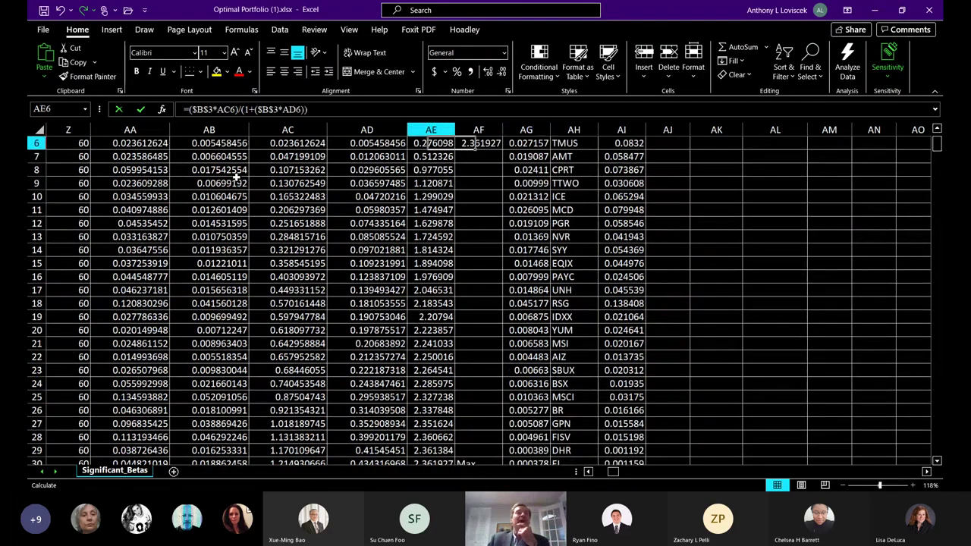
key(Left)
key(Left)
key(Left)
key(Left)
key(Left)
key(Left)
key(Left)
key(Left)
key(Left)
key(Left)
key(Left)
key(Left)
key(Left)
key(Left)
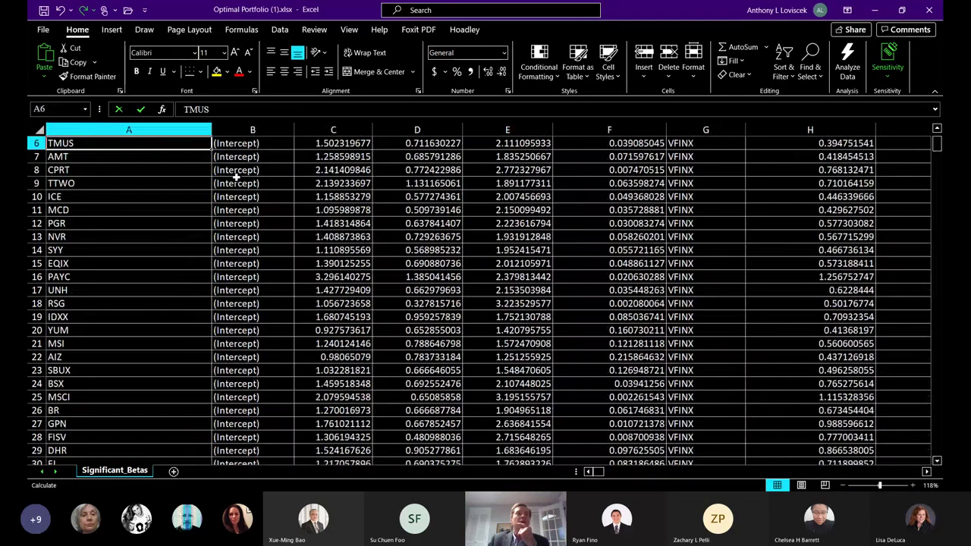
Look down the Ticker column from the header in row 5 to MCD in A11
key(Up)
key(Down)
key(Down)
key(Down)
key(Down)
key(Down)
key(Down)
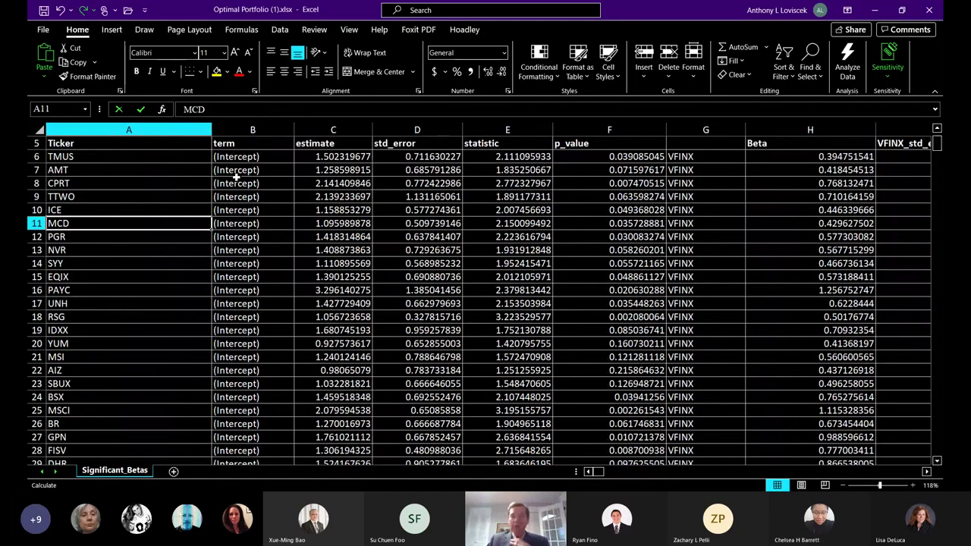
Follow the MCD row from its ticker in A11 across the regression, beta, cut-off level and Zi columns to its Weight in AI11
key(Right)
key(Right)
key(Right)
key(Right)
key(Right)
key(Right)
key(Right)
key(Right)
key(Right)
key(Right)
key(Right)
key(Right)
key(Right)
key(Right)
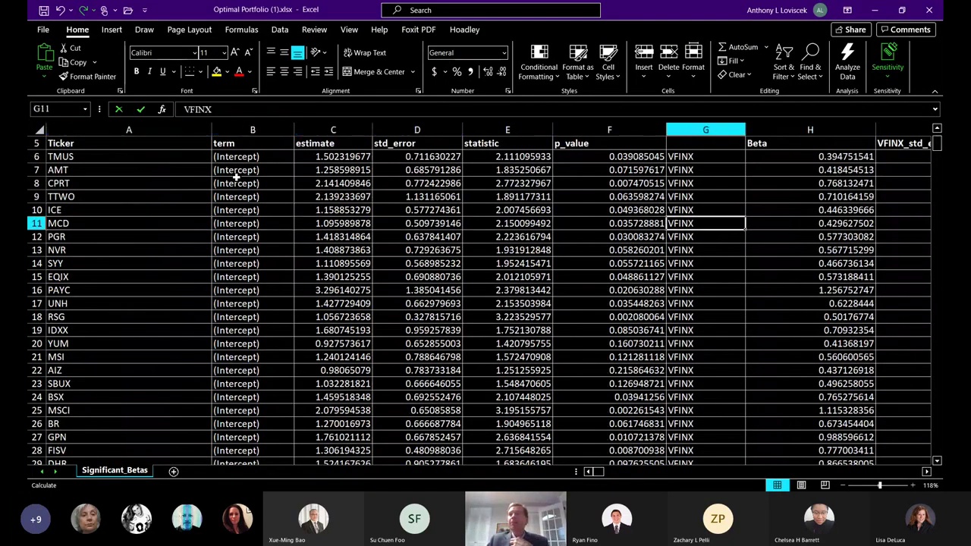
key(Right)
key(Right)
key(Right)
key(Right)
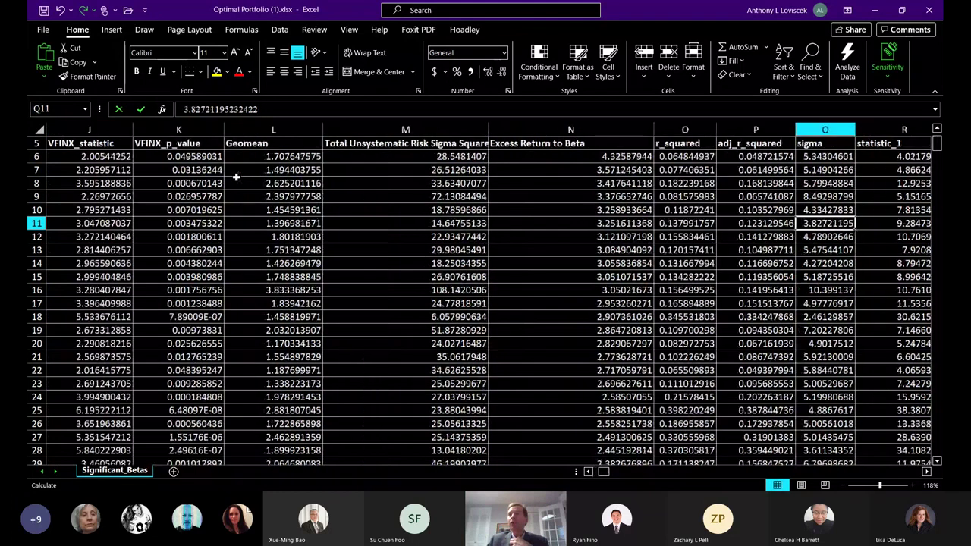
key(Right)
key(Right)
key(Right)
key(Right)
key(Right)
key(Right)
key(Right)
key(Right)
key(Right)
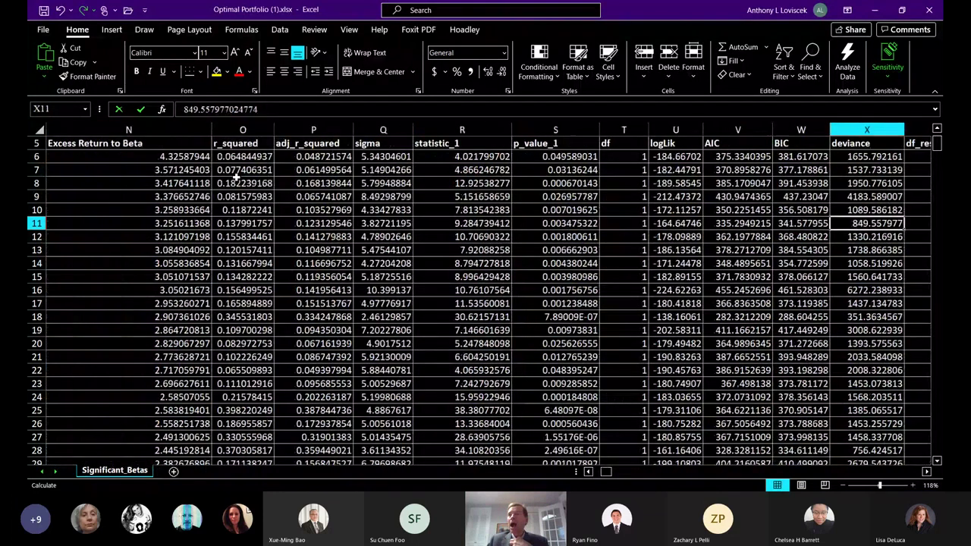
key(Right)
key(Right)
key(Right)
key(Right)
key(Right)
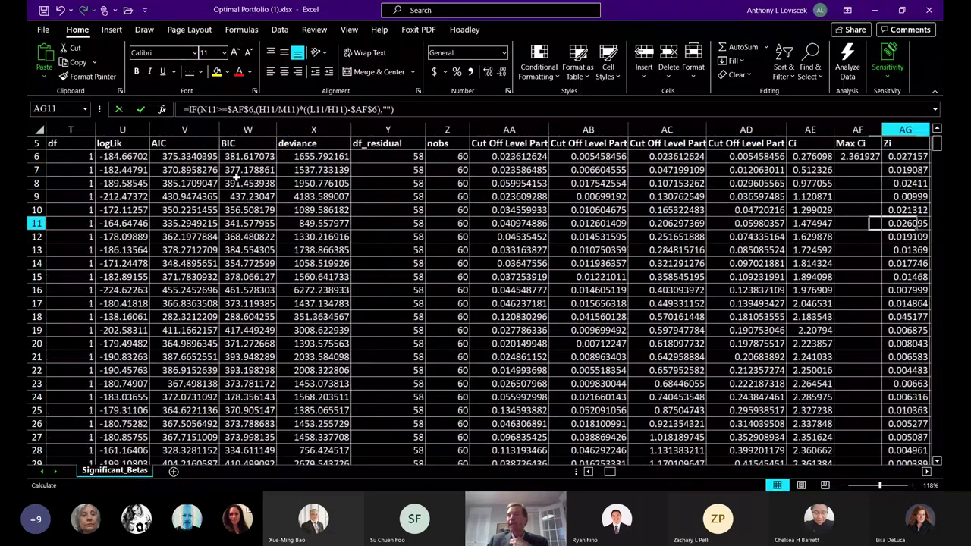
key(Right)
key(Right)
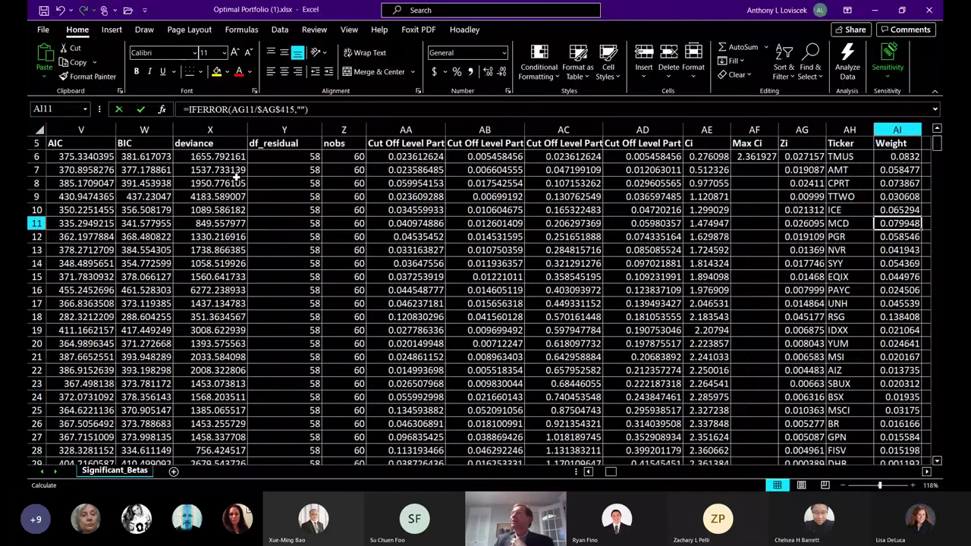
key(Right)
key(Left)
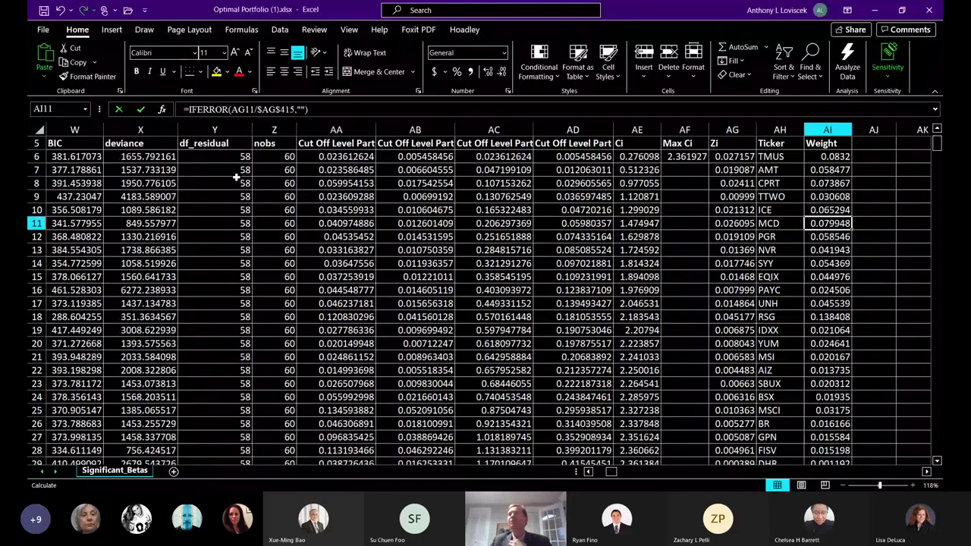
Trace the MCD row back from its Weight in AI11 through the cut-off levels and regression figures to the ticker in A11
key(Left)
key(Left)
key(Left)
key(Left)
key(Left)
key(Left)
key(Left)
key(Left)
key(Left)
key(Left)
key(Left)
key(Left)
key(Left)
key(Left)
key(Left)
key(Left)
key(Left)
key(Left)
key(Left)
key(Left)
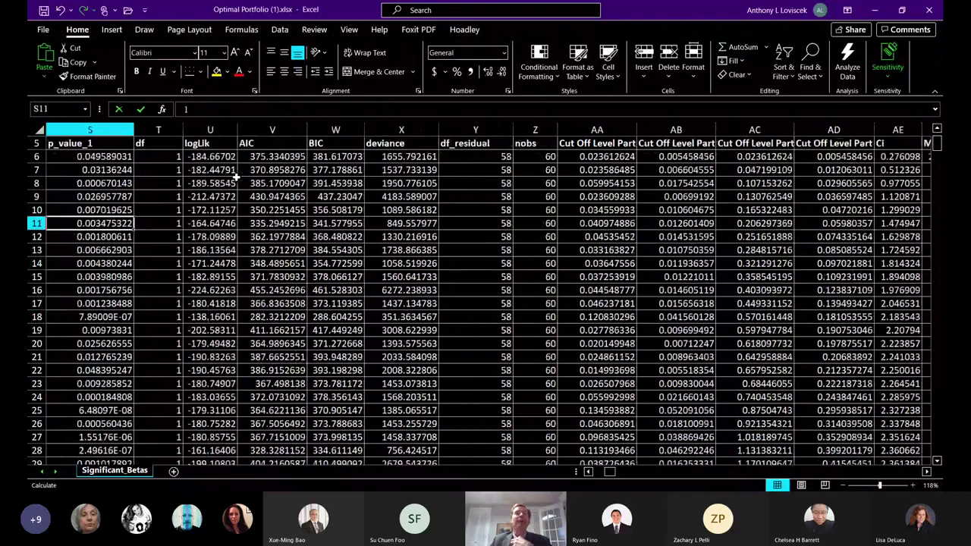
key(Left)
key(Left)
key(Left)
key(Left)
key(Left)
key(Left)
key(Left)
key(Left)
key(Left)
key(Left)
key(Left)
key(Left)
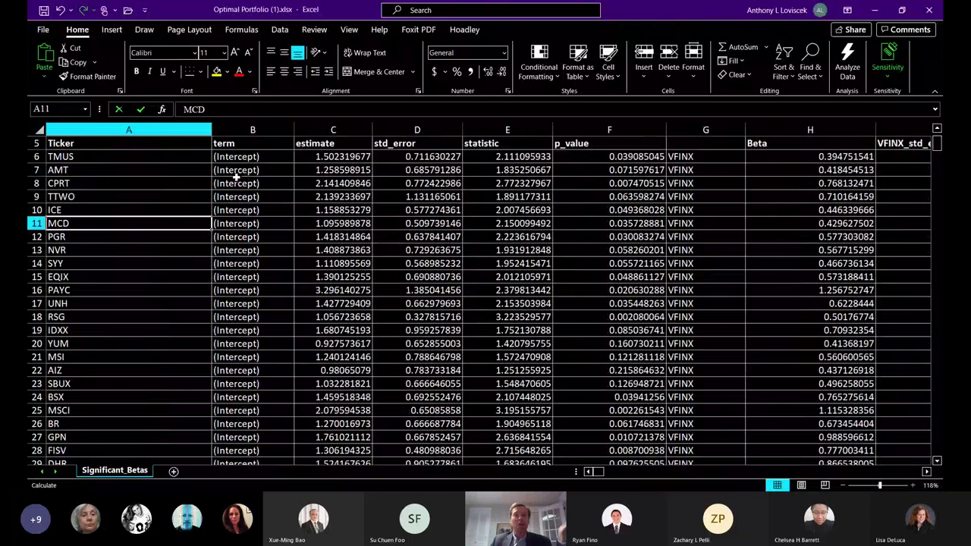
Find UNH in A17 of the Ticker column and follow its row across the regression and cut-off level figures to its Weight in AI17
key(Down)
key(Down)
key(Down)
key(Down)
key(Down)
key(Down)
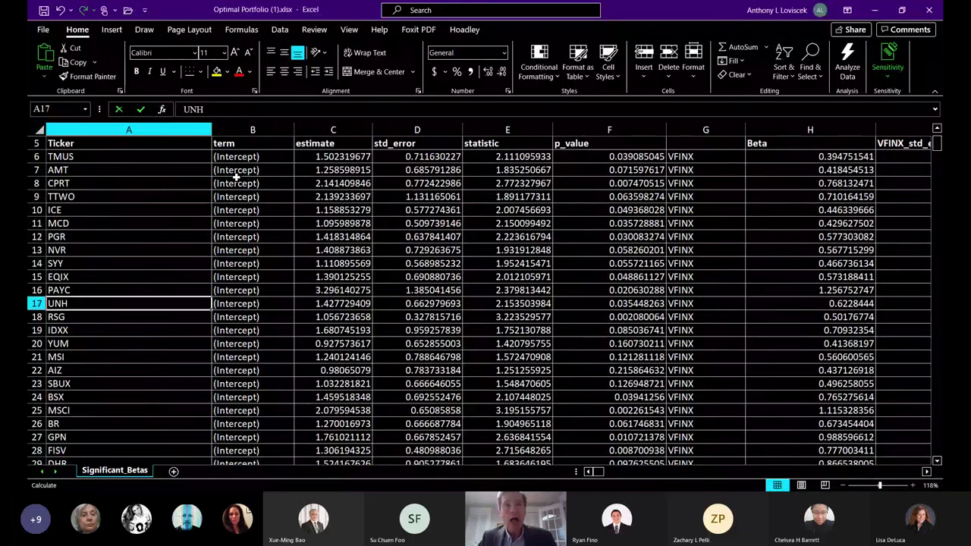
key(Right)
key(Right)
key(Right)
key(Right)
key(Right)
key(Right)
key(Right)
key(Right)
key(Right)
key(Right)
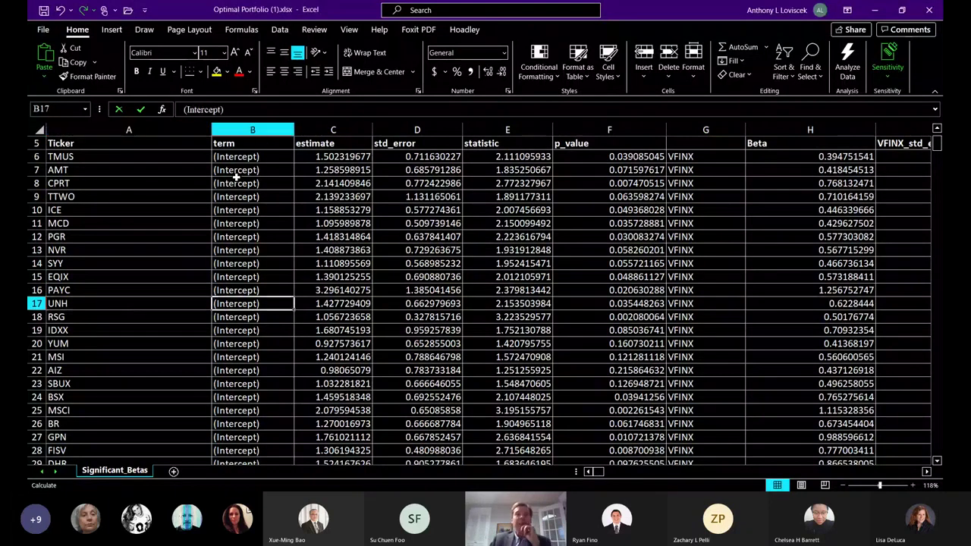
key(Right)
key(Right)
key(Right)
key(Right)
key(Right)
key(Right)
key(Right)
key(Right)
key(Right)
key(Right)
key(Right)
key(Right)
key(Right)
key(Right)
key(Right)
key(Right)
key(Right)
key(Right)
key(Right)
key(Right)
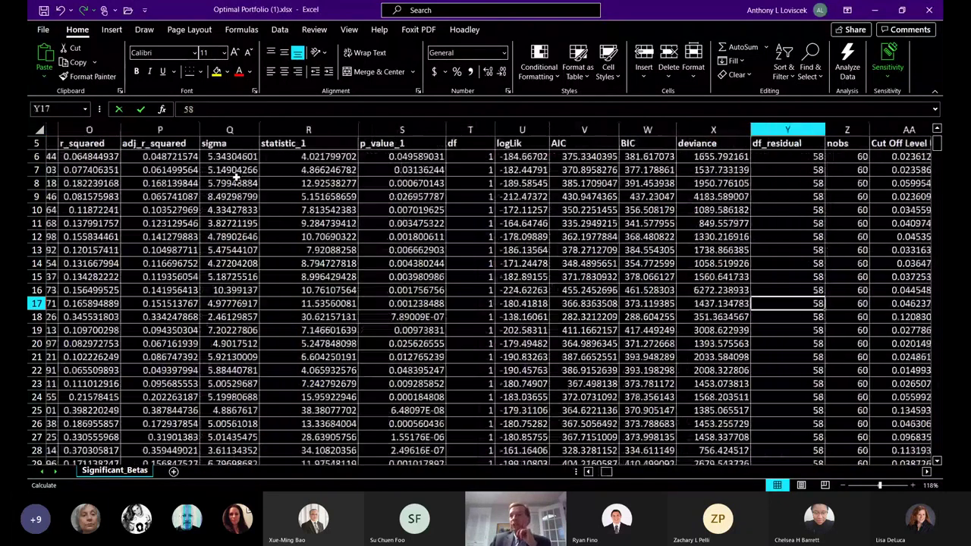
key(Right)
key(Right)
key(Right)
key(Right)
key(Right)
key(Right)
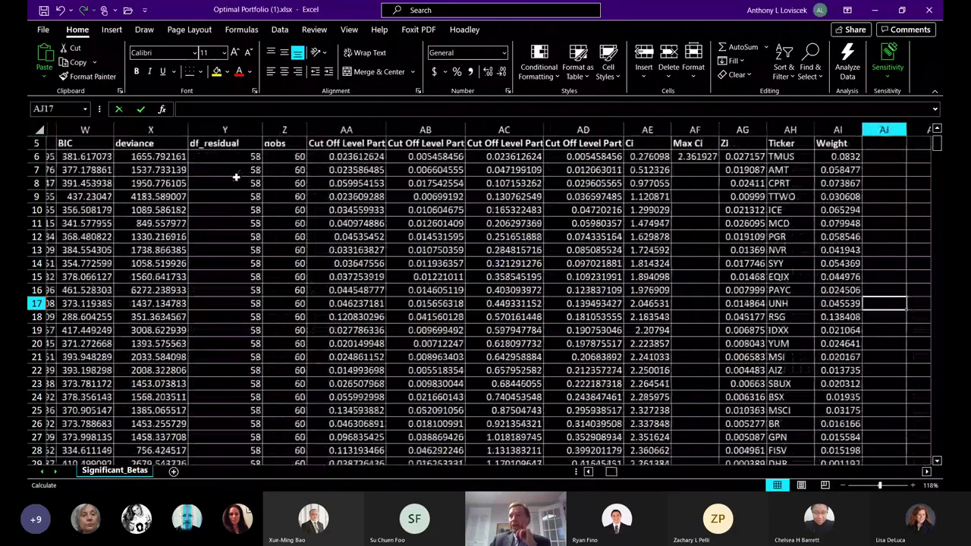
key(Left)
key(Left)
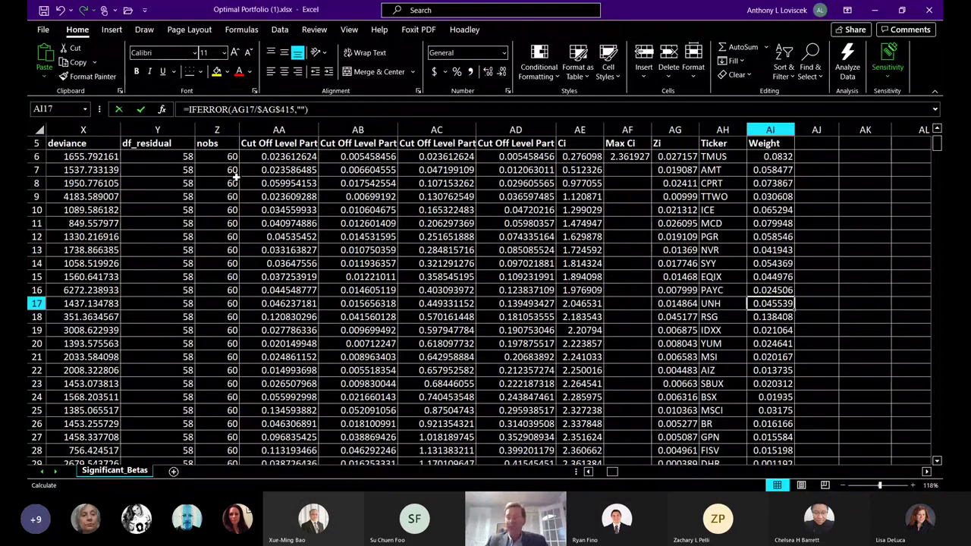
Trace the UNH row back from its Weight in AI17 through the cut-off levels and regression figures to the ticker in A17
key(Left)
key(Left)
key(Left)
key(Left)
key(Left)
key(Left)
key(Left)
key(Left)
key(Left)
key(Left)
key(Left)
key(Left)
key(Left)
key(Left)
key(Left)
key(Left)
key(Left)
key(Left)
key(Left)
key(Left)
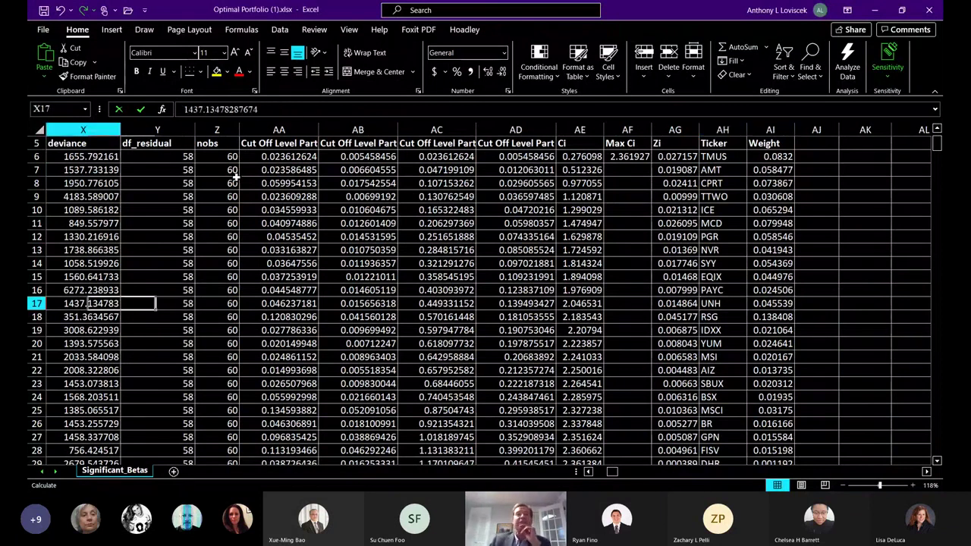
key(Left)
key(Left)
key(Left)
key(Left)
key(Left)
key(Left)
key(Left)
key(Left)
key(Left)
key(Left)
key(Left)
key(Left)
key(Left)
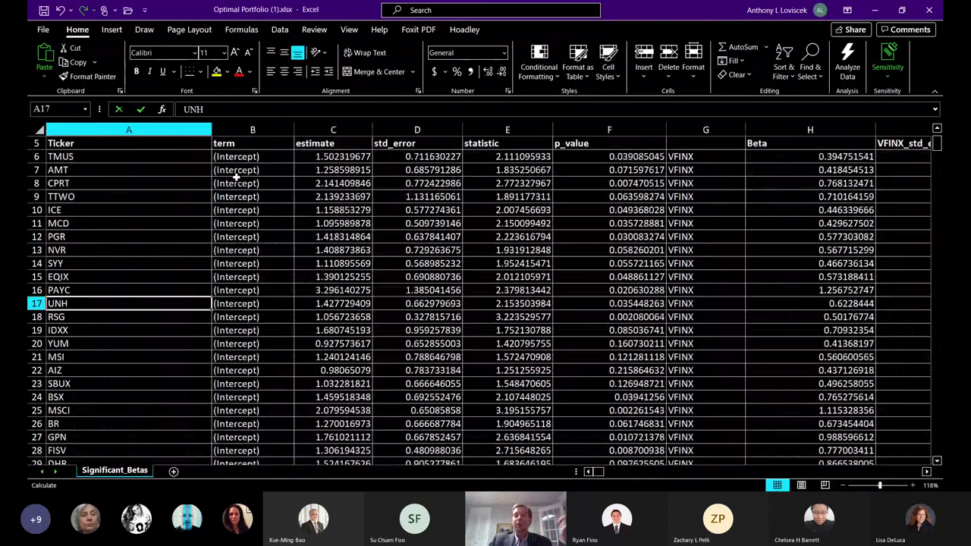
Look down past the remaining stocks to the Weight, Beta and portfolio beta rows around rows 426 to 429
scroll(236, 176, down, 9)
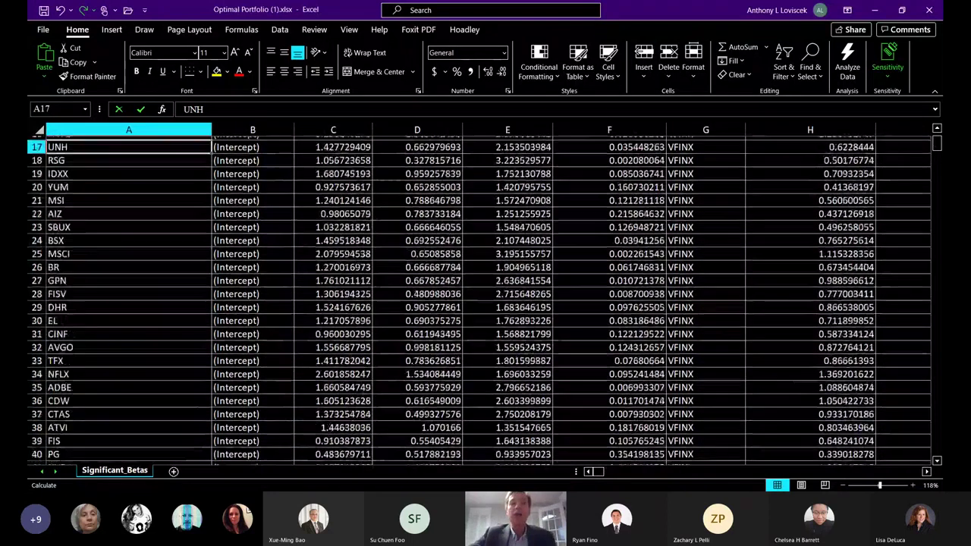
scroll(236, 176, down, 20)
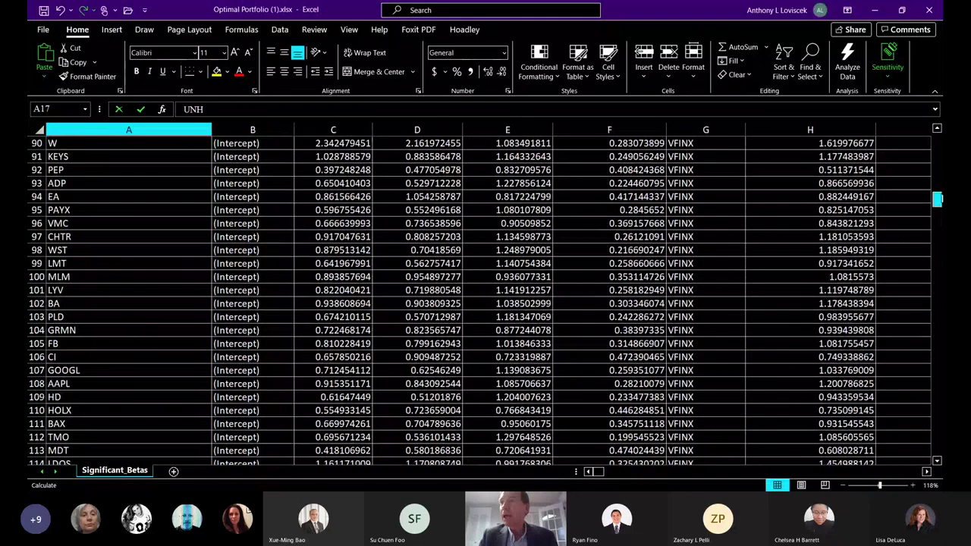
drag(938, 199, 938, 431)
scroll(486, 304, up, 3)
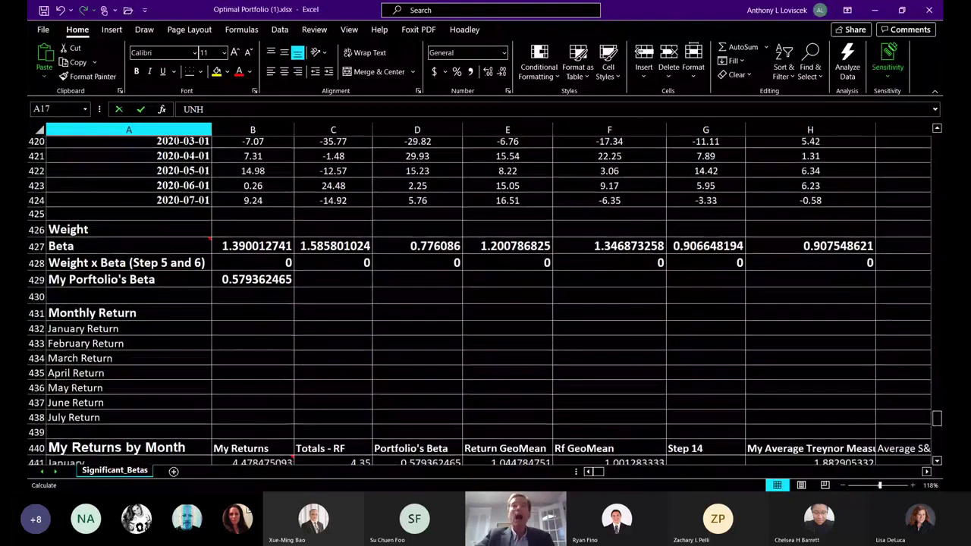
Examine the monthly portfolio returns, Treynor Measure and S&P returns tables, and the Return Comparison and Treynor Measure charts below them
scroll(486, 303, down, 6)
scroll(486, 304, down, 9)
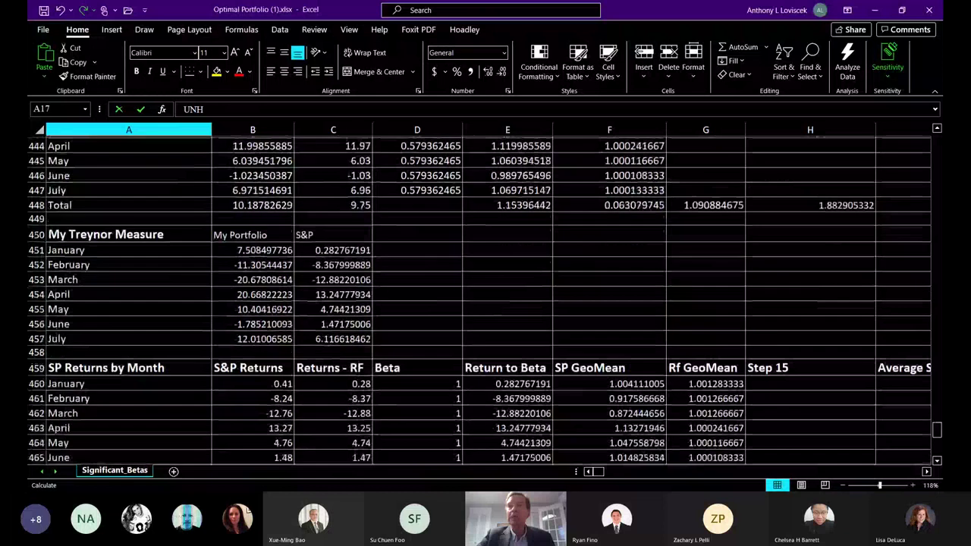
scroll(486, 304, down, 2)
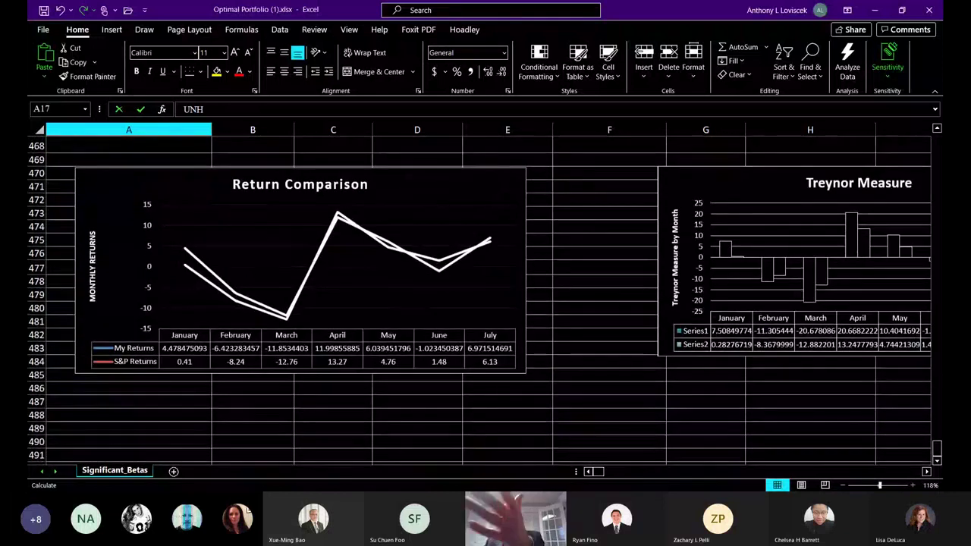
scroll(486, 304, right, 2)
scroll(485, 303, left, 1)
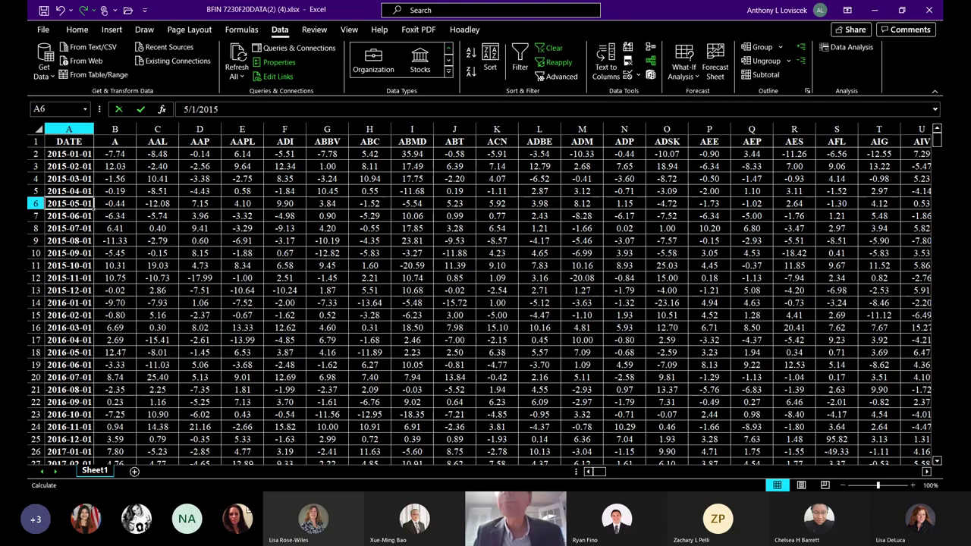
key(alt+Tab)
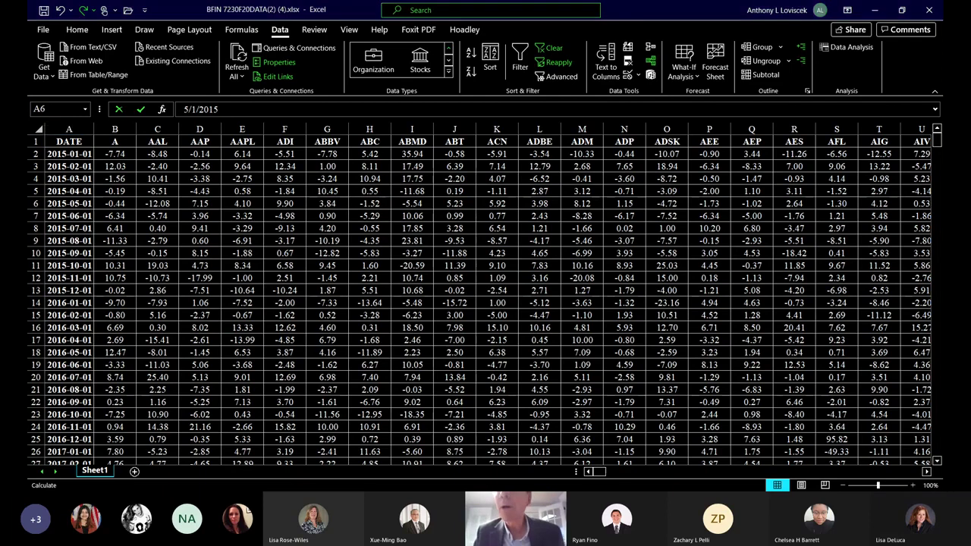